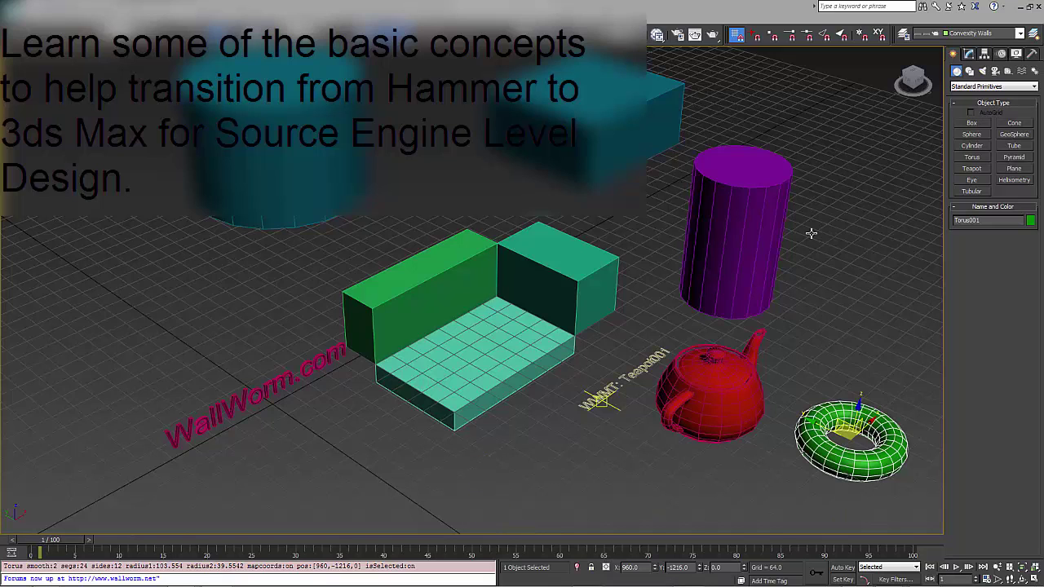
Draw a box column in front of the L-shaped boxes, 72 high, 24 long, 24 wide
left_click(971, 123)
left_click_drag(317, 437, 350, 437)
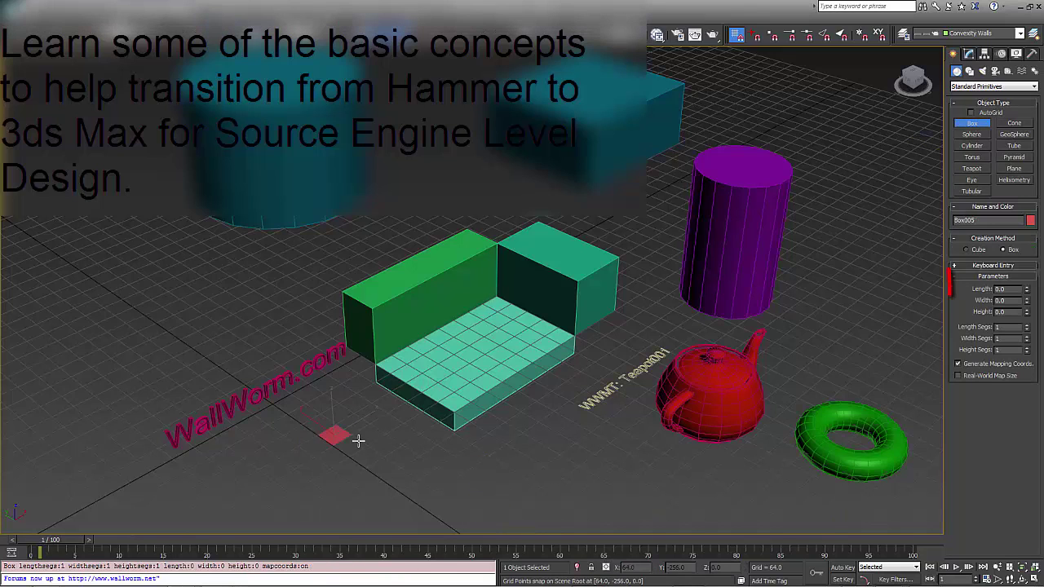
left_click(356, 345)
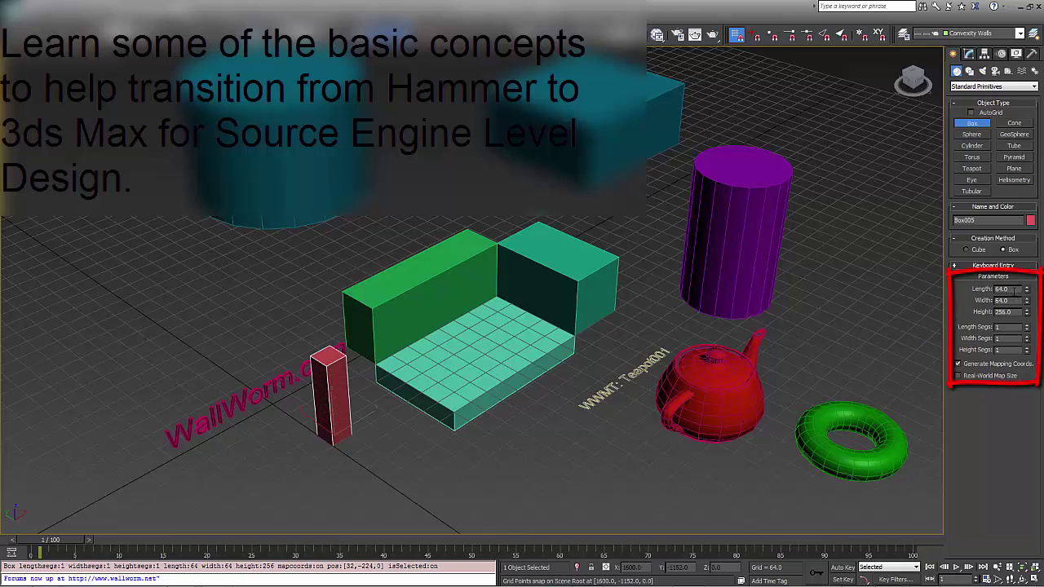
type("72")
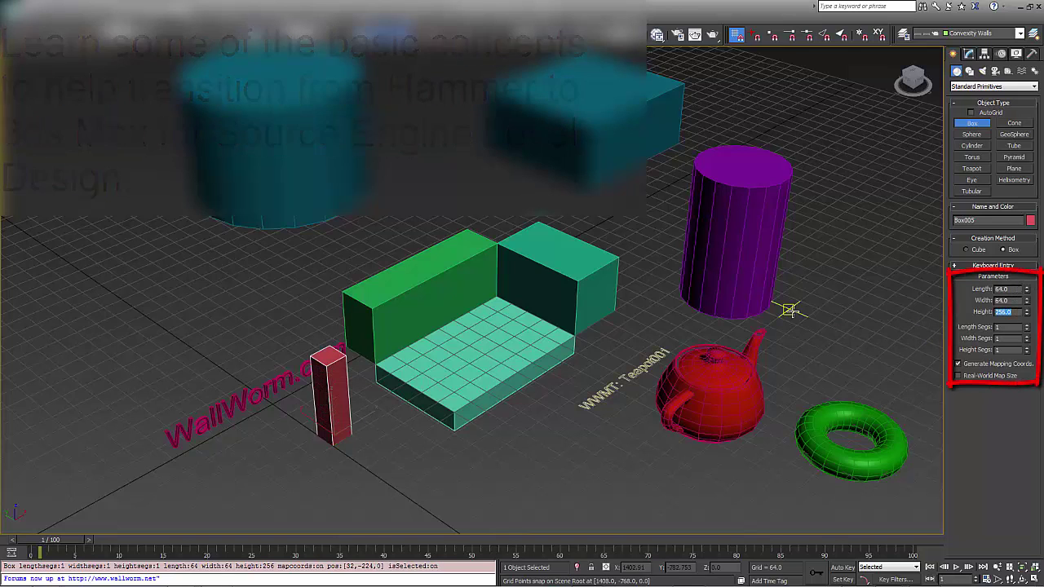
key("Tab")
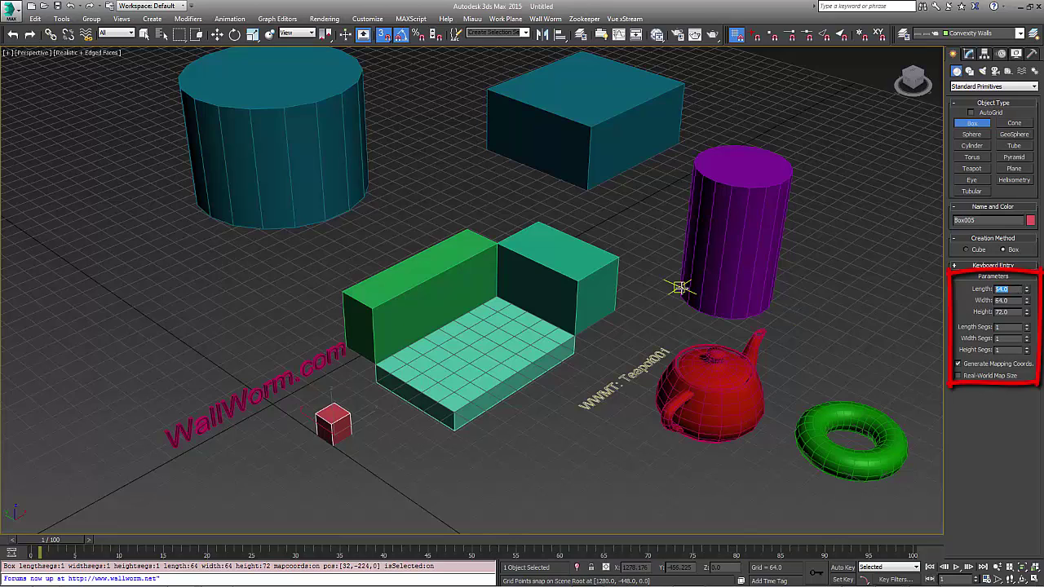
type("24")
key("Tab")
type("24")
key("Tab")
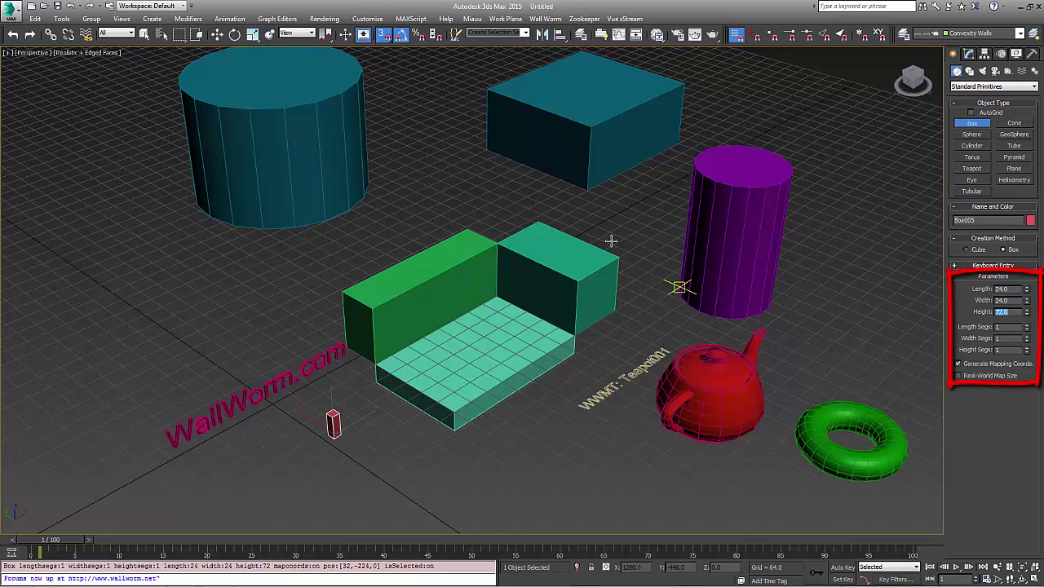
Zoom, orbit and pan the view to inspect the new column
scroll(421, 351, "up", 2)
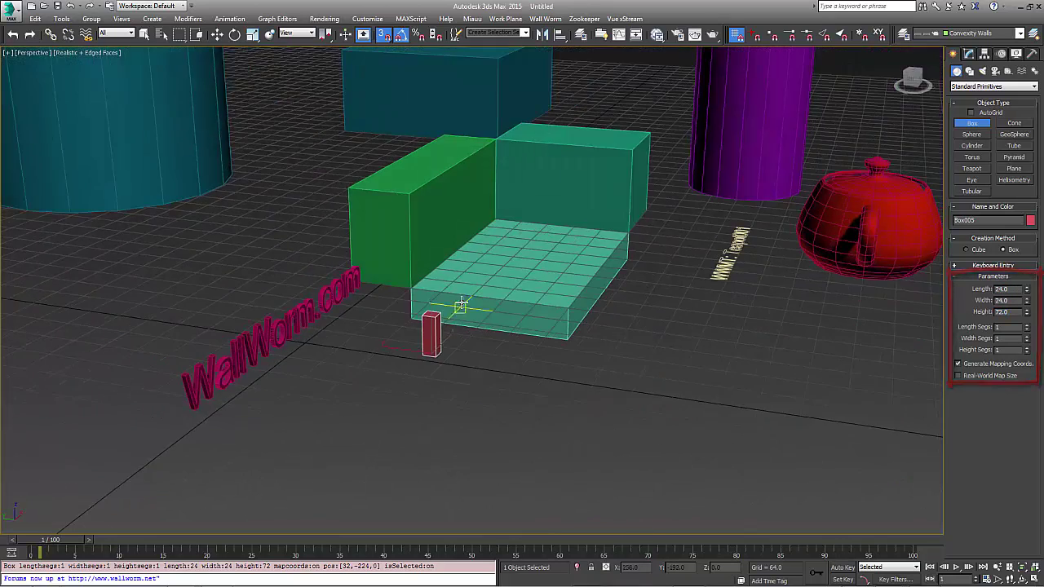
scroll(439, 357, "up", 2)
scroll(438, 357, "up", 2)
mouse_move(438, 357)
middle_mouse_down("alt")
mouse_move(456, 344)
mouse_move(389, 360)
middle_mouse_up("alt")
scroll(388, 360, "up", 2)
scroll(424, 351, "down", 2)
scroll(481, 343, "down", 1)
scroll(521, 330, "down", 2)
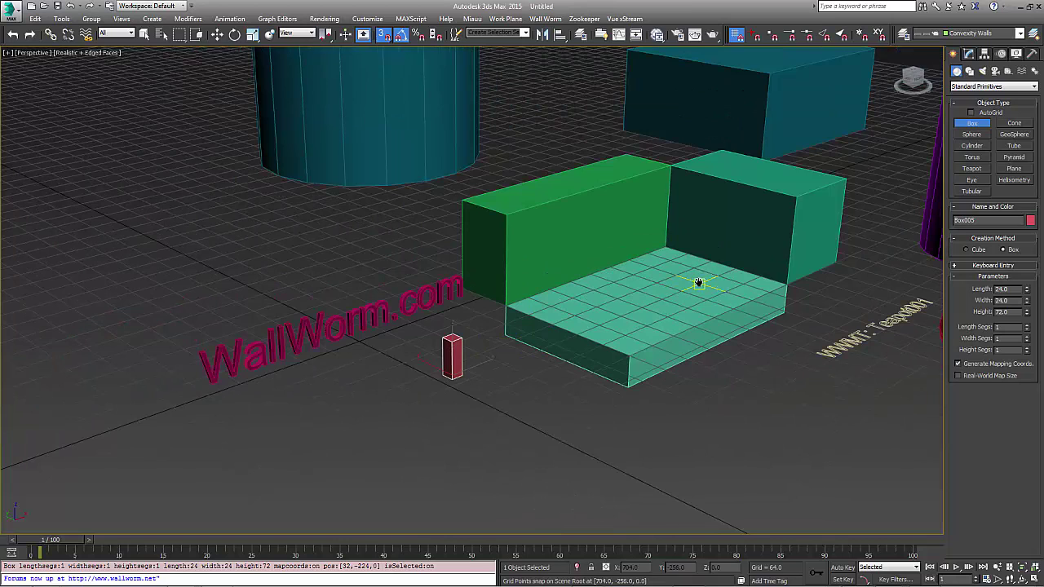
middle_click_drag(694, 289, 670, 316)
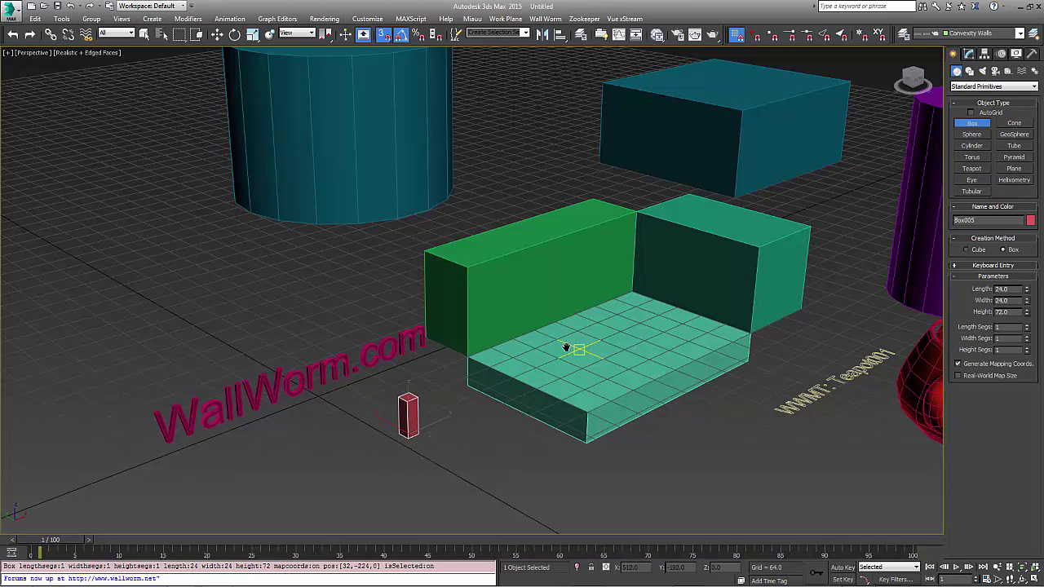
Cancel the pending box creation and return to object selection
middle_click_drag(559, 350, 477, 355)
scroll(477, 355, "down", 5)
left_click_drag(791, 449, 633, 256)
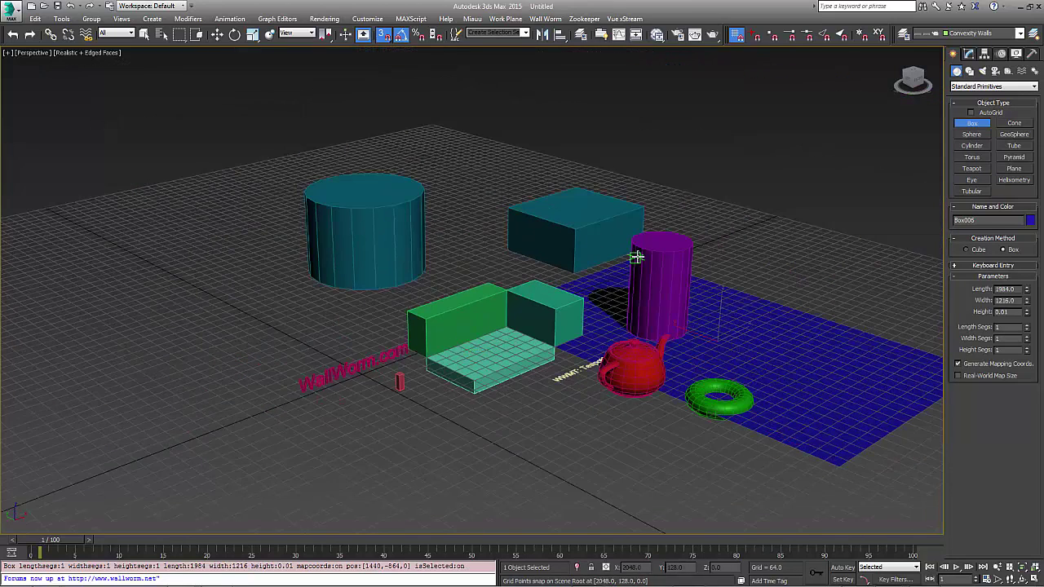
right_click(644, 220)
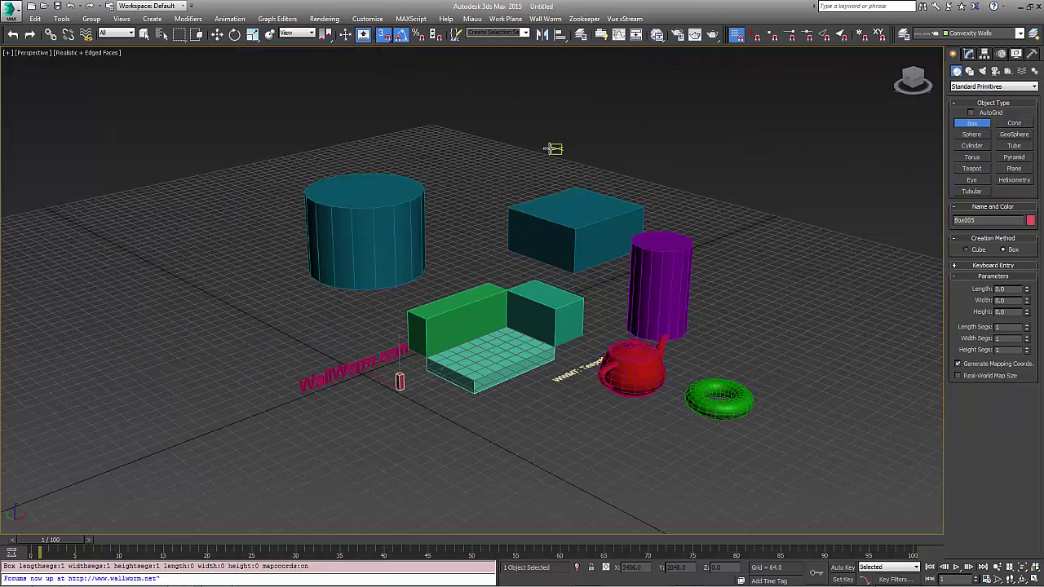
left_click(144, 34)
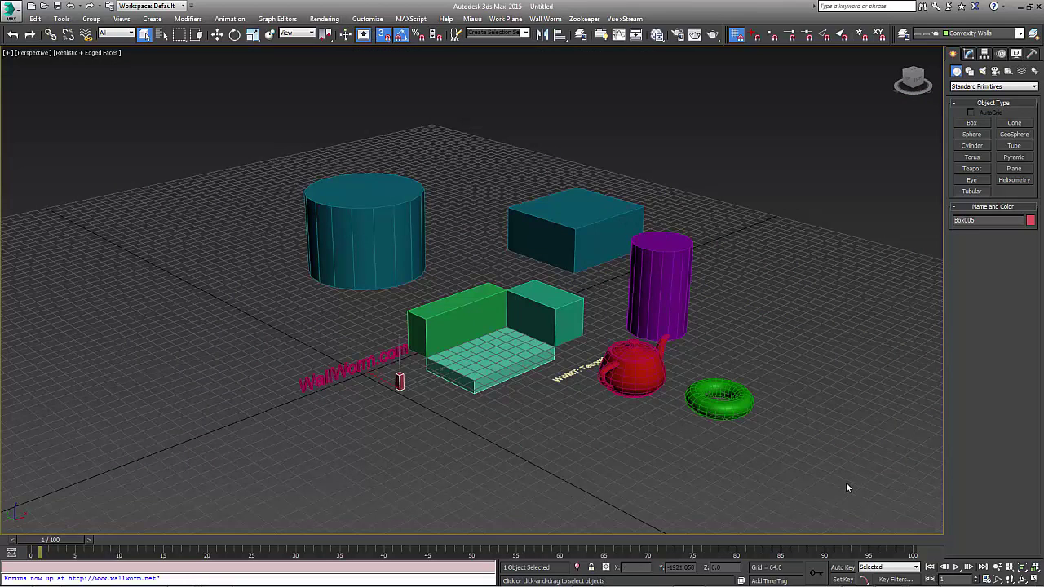
Delete the teapot, torus, both cylinders and the spare teal box
left_click_drag(608, 300, 606, 287)
key("Delete")
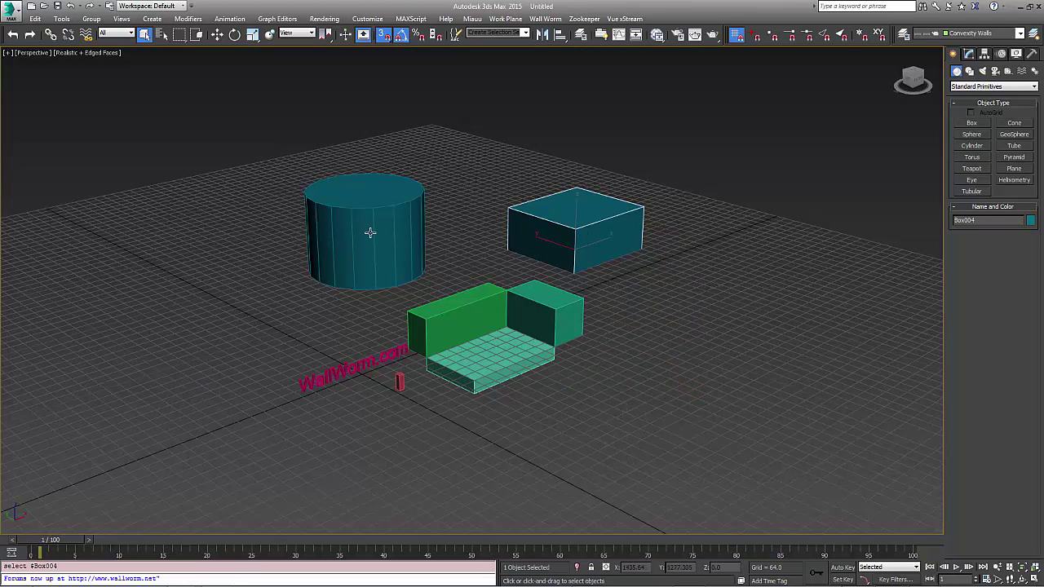
key("Delete")
scroll(540, 356, "up", 4)
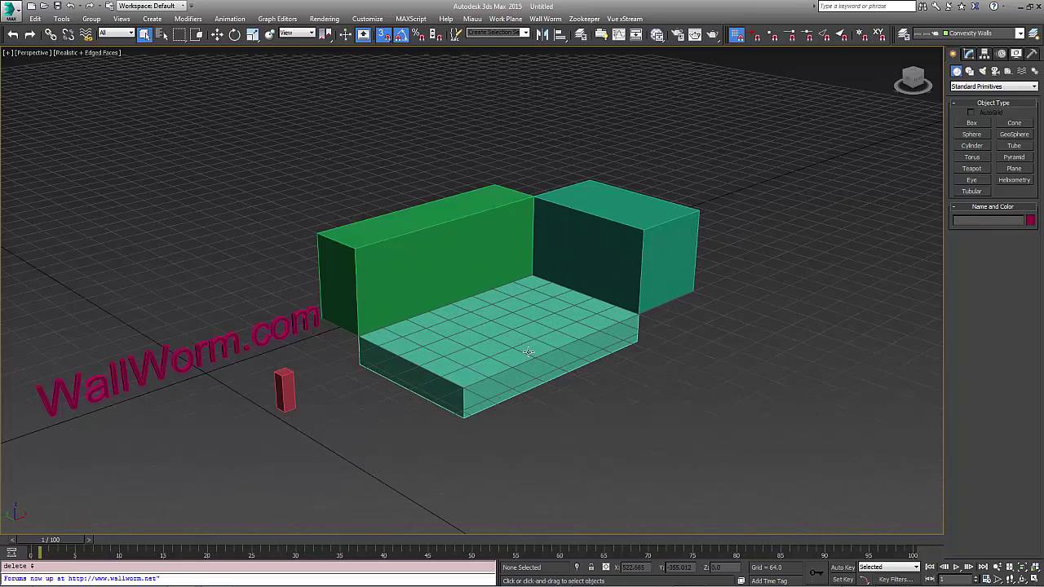
middle_click_drag(507, 352, 528, 347, "alt")
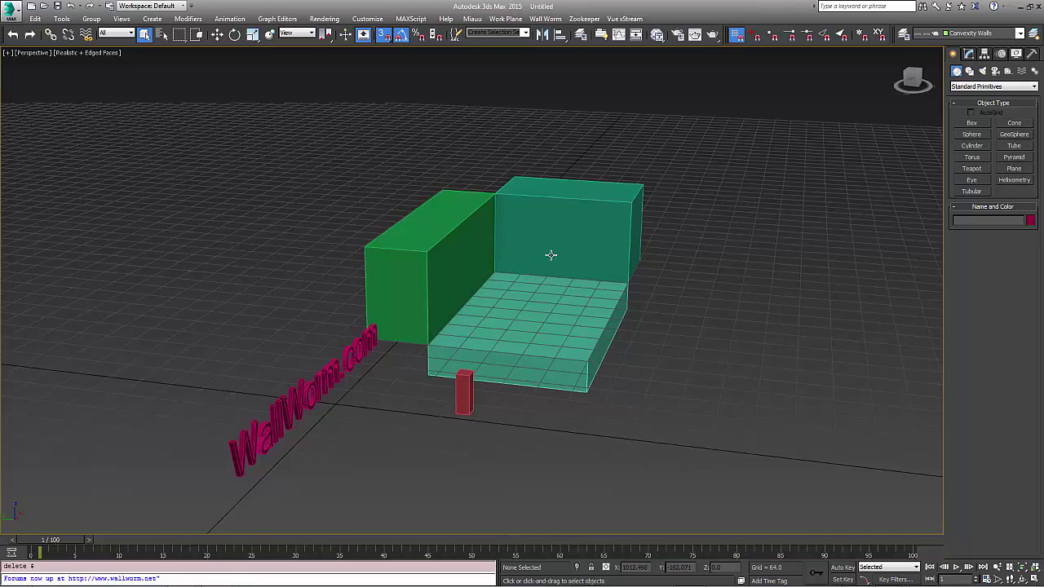
Open the Slate Material Editor and load the csgo_brick.mat material library
left_click(656, 34)
left_click_drag(934, 103, 923, 100)
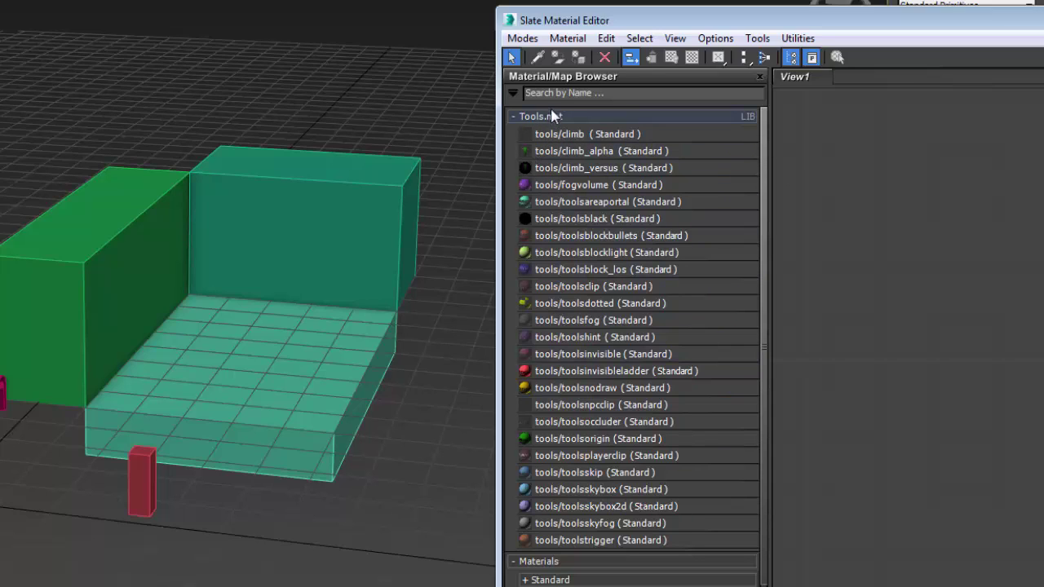
left_click(515, 96)
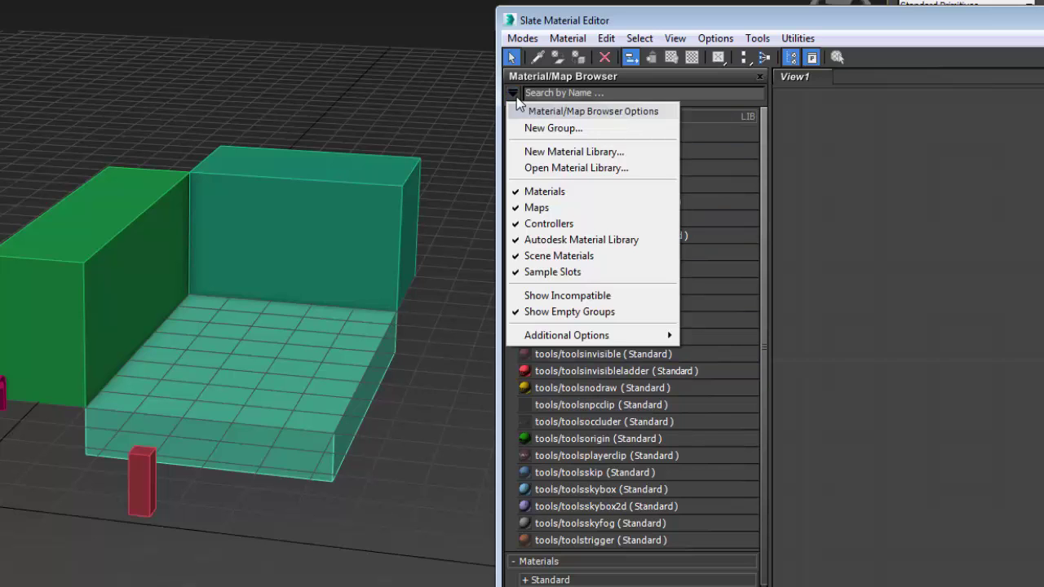
left_click(564, 167)
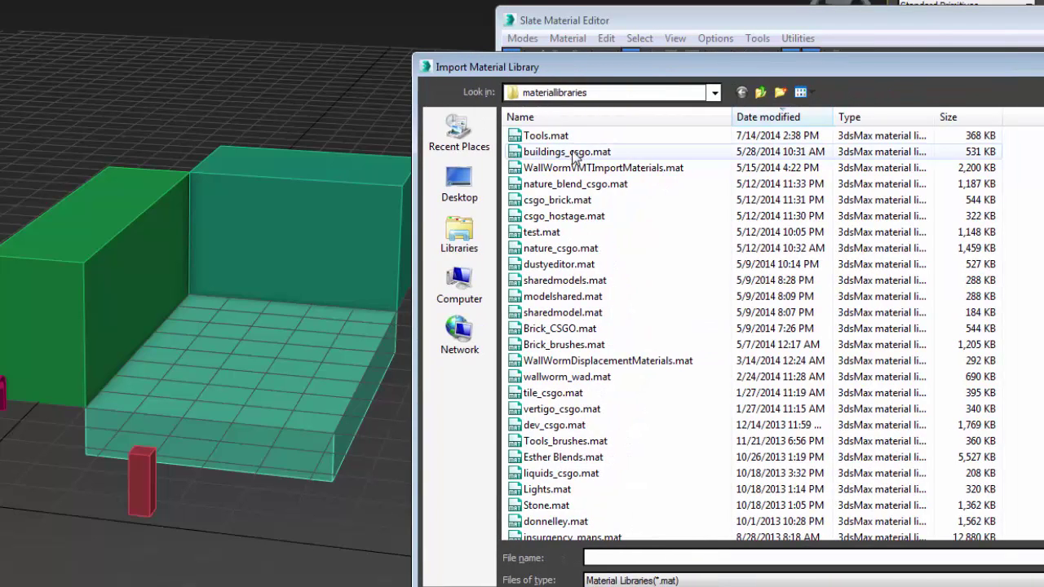
double_click(558, 203)
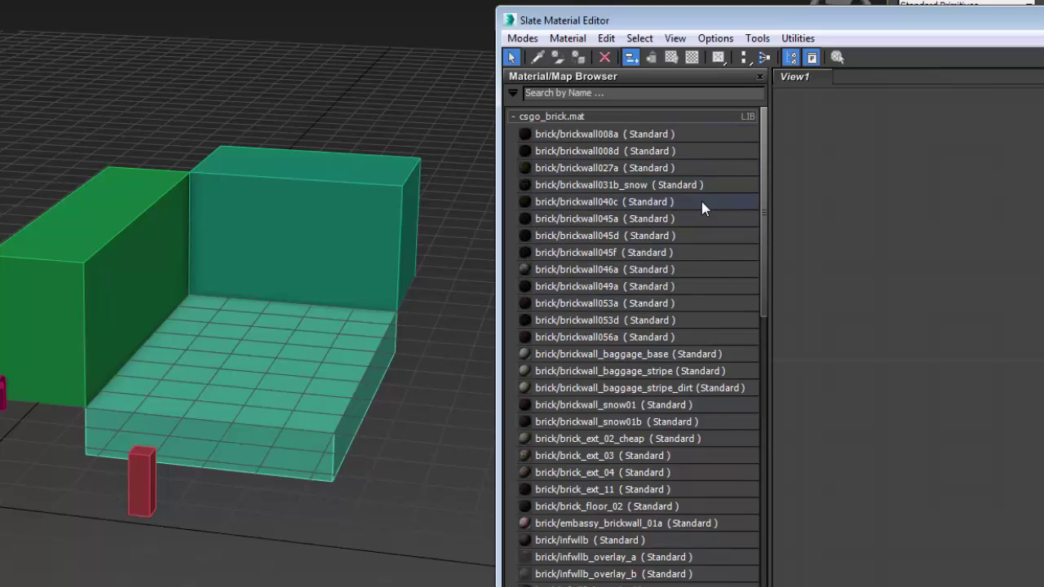
Show the brick library as Large Icons and drag brickwall053a onto the green box
right_click(554, 122)
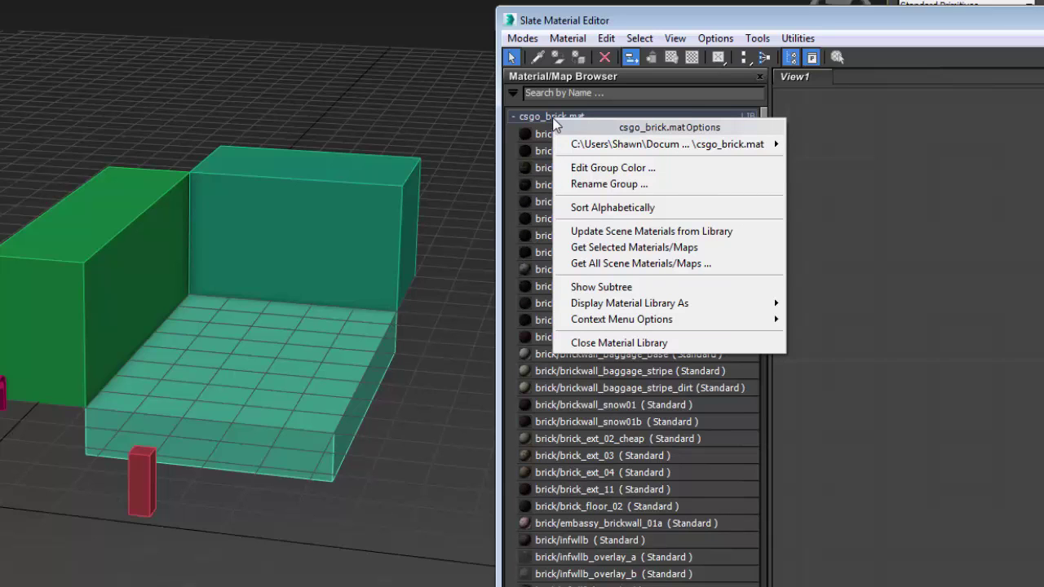
mouse_move(628, 303)
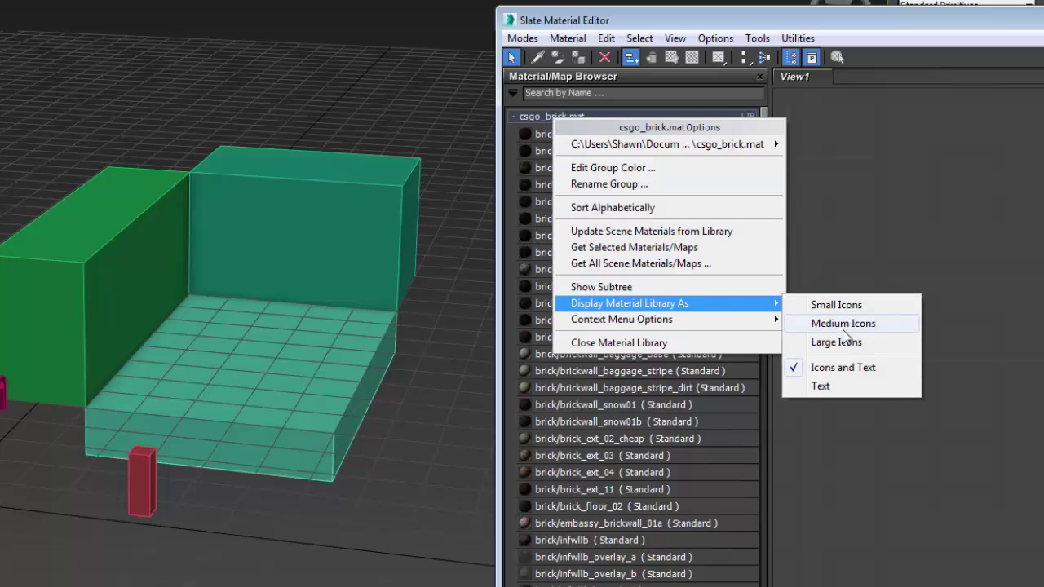
left_click(840, 342)
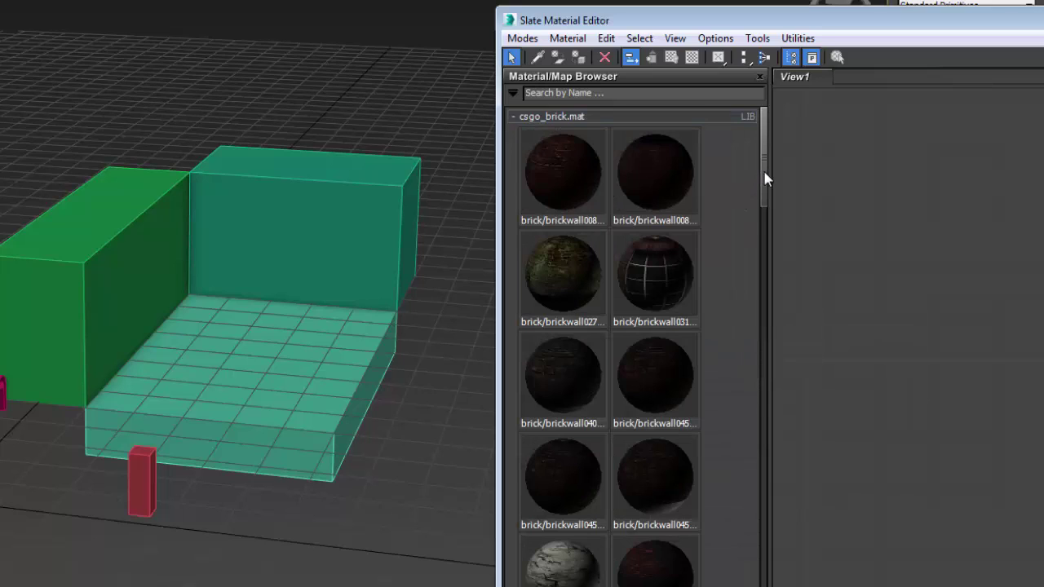
scroll(756, 212, "down", 2)
scroll(755, 237, "down", 1)
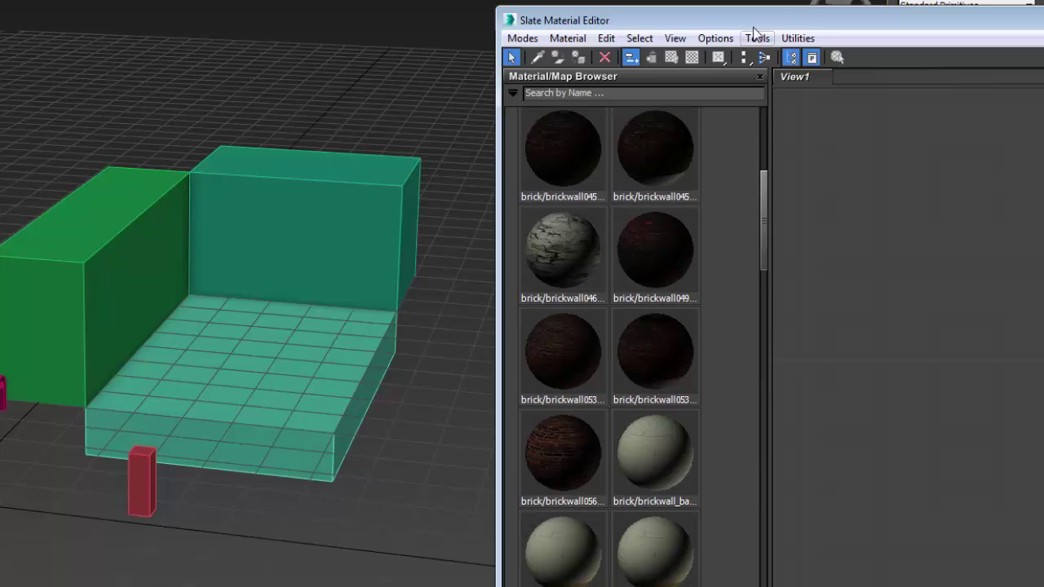
left_click(560, 351)
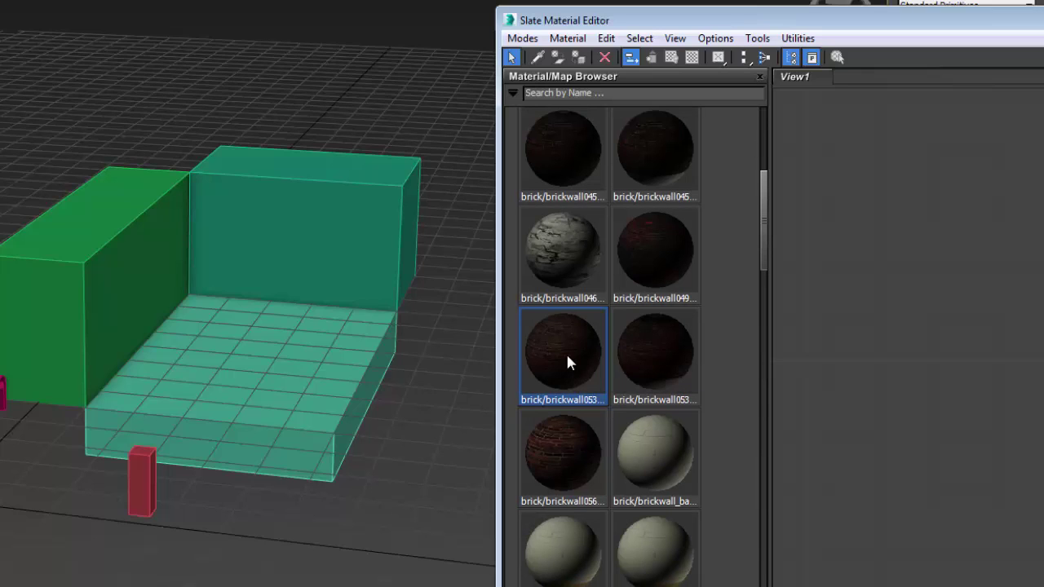
left_click_drag(558, 350, 106, 277)
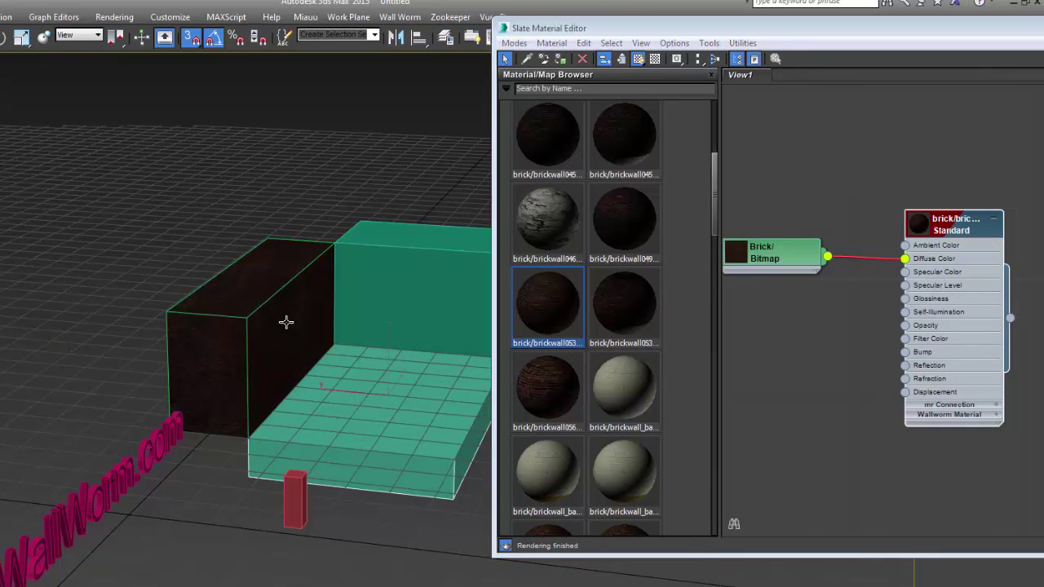
Assign brickwall053a to the selected boxes, replacing their existing material
left_click(286, 321)
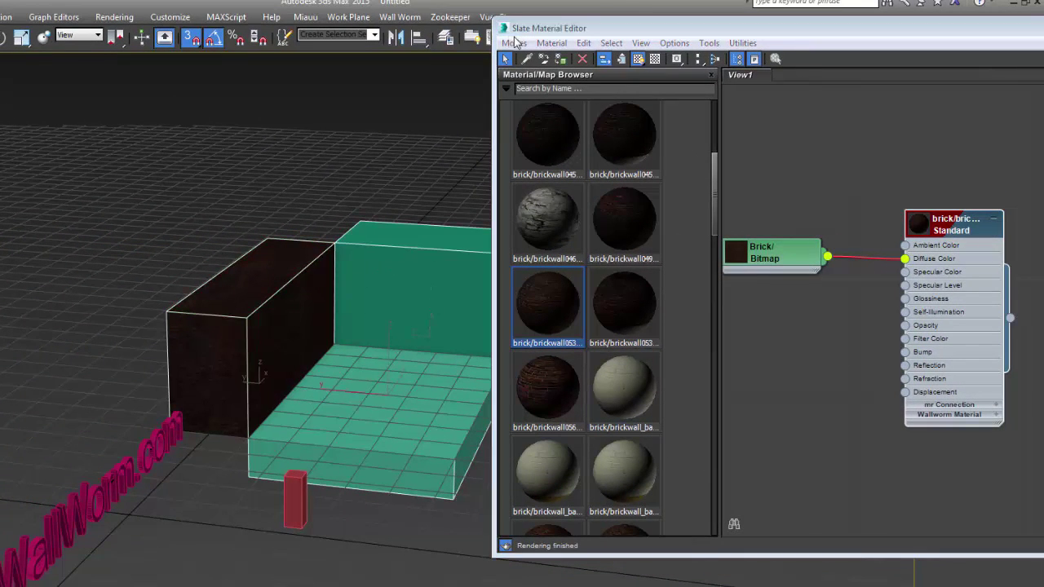
left_click(560, 60)
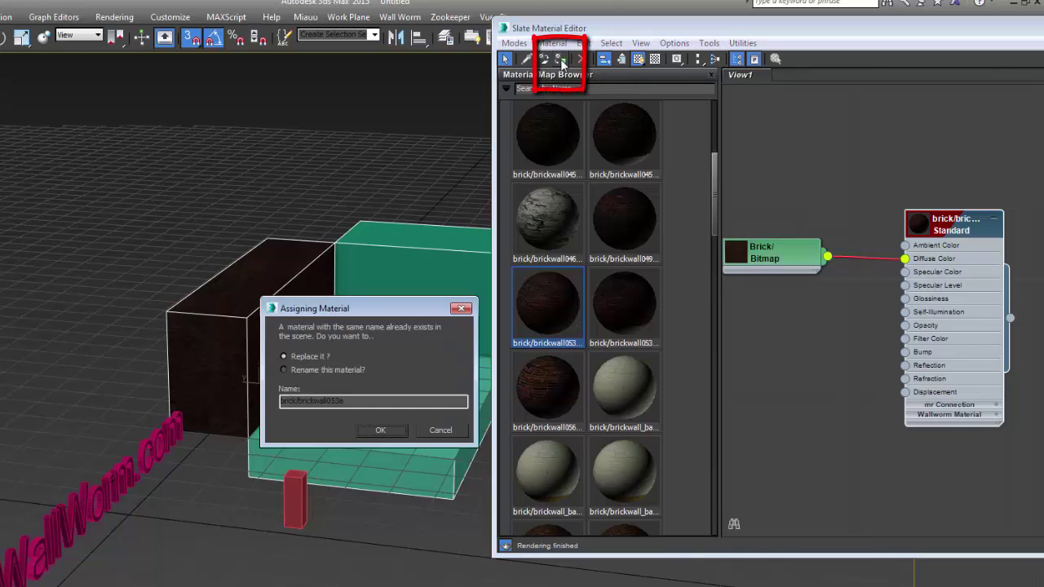
left_click(380, 430)
scroll(359, 426, "up", 2)
scroll(347, 425, "up", 2)
scroll(359, 391, "up", 2)
scroll(350, 388, "up", 2)
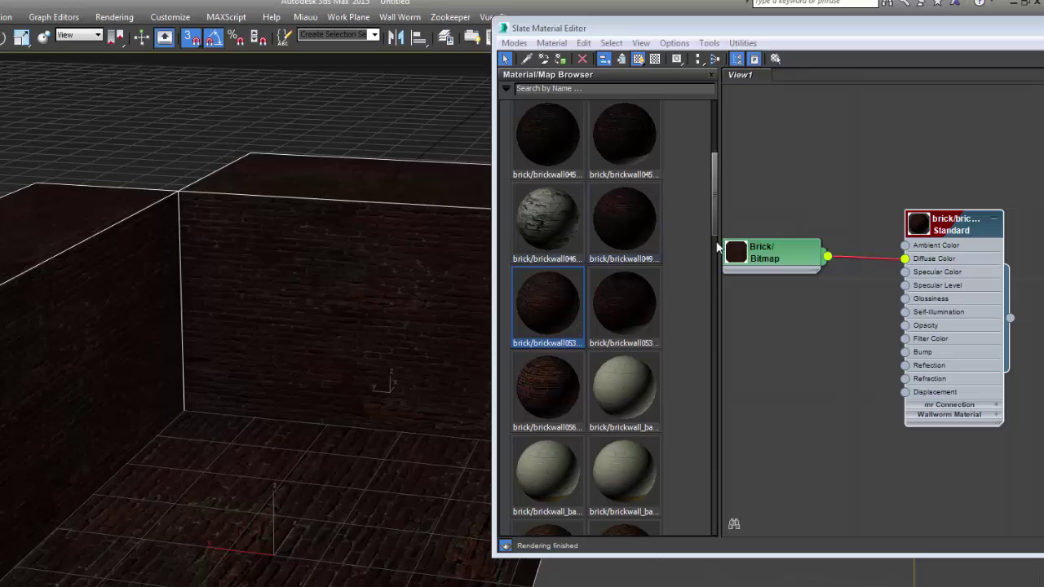
Load the concrete_csgo.mat library and display its materials as Large Icons
left_click(506, 89)
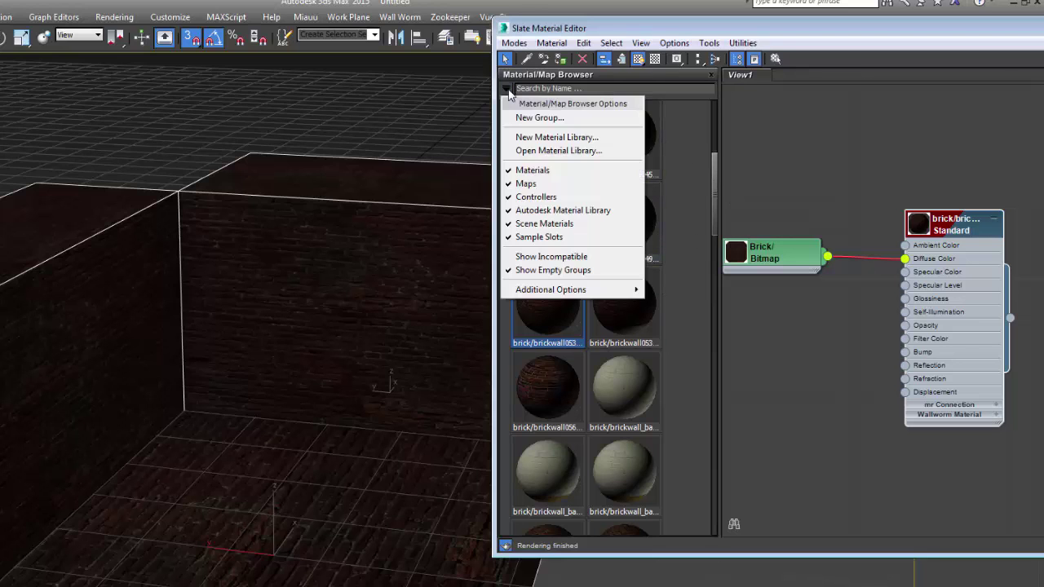
left_click(538, 150)
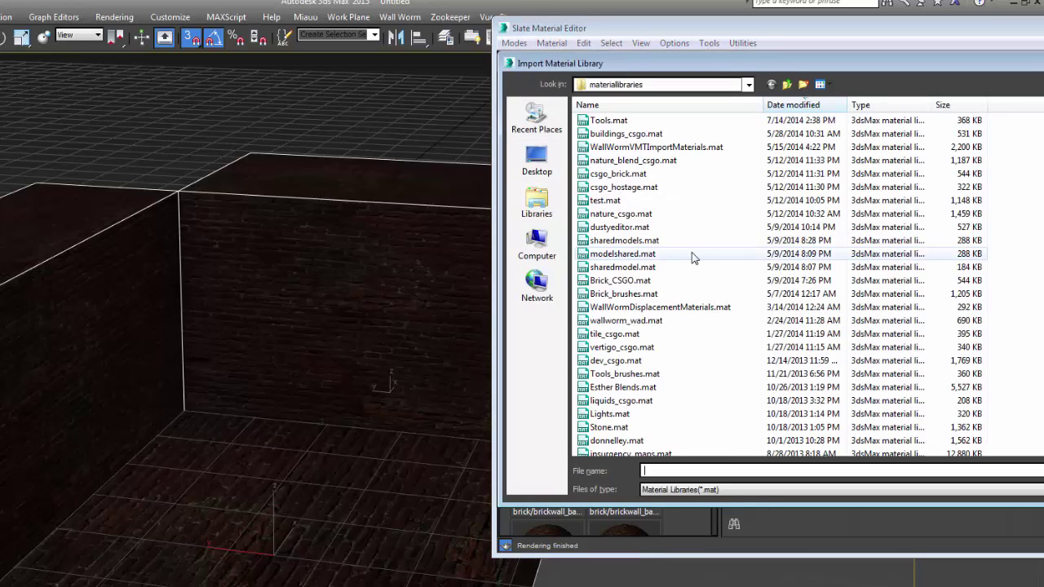
left_click(667, 335)
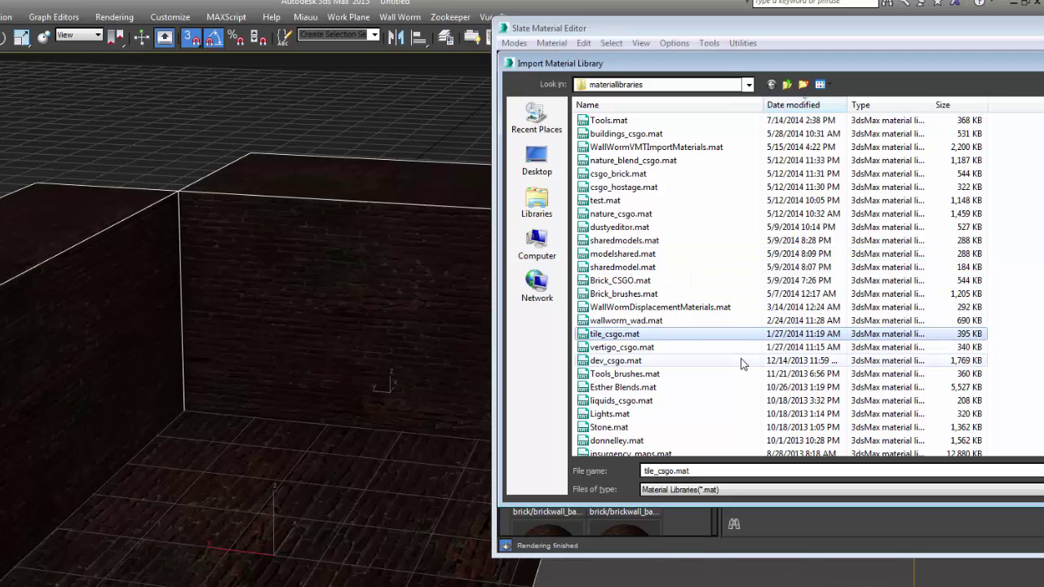
scroll(743, 363, "down", 1)
scroll(742, 364, "down", 2)
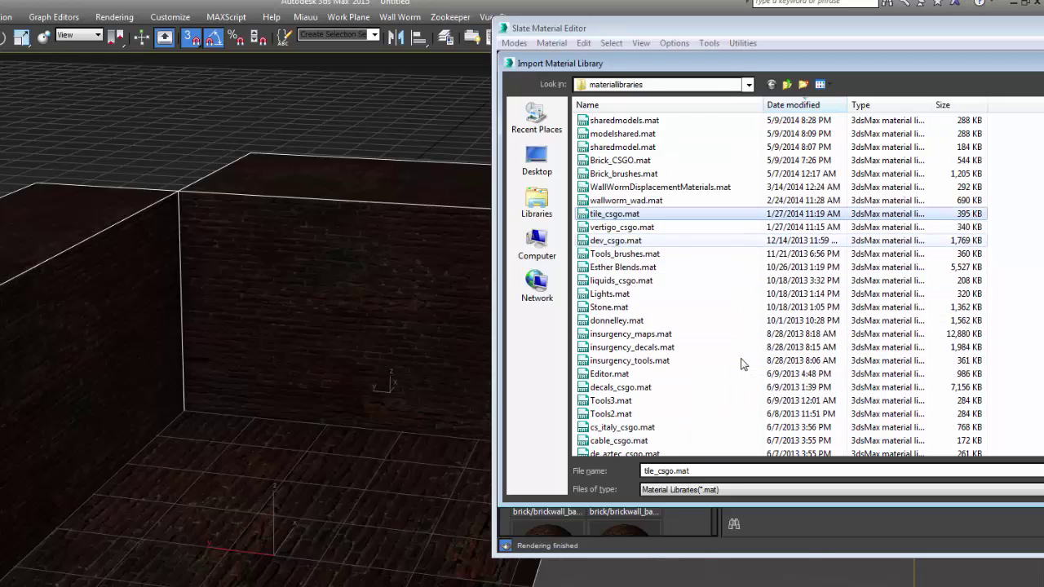
scroll(743, 364, "down", 1)
scroll(743, 356, "down", 1)
scroll(743, 356, "down", 1)
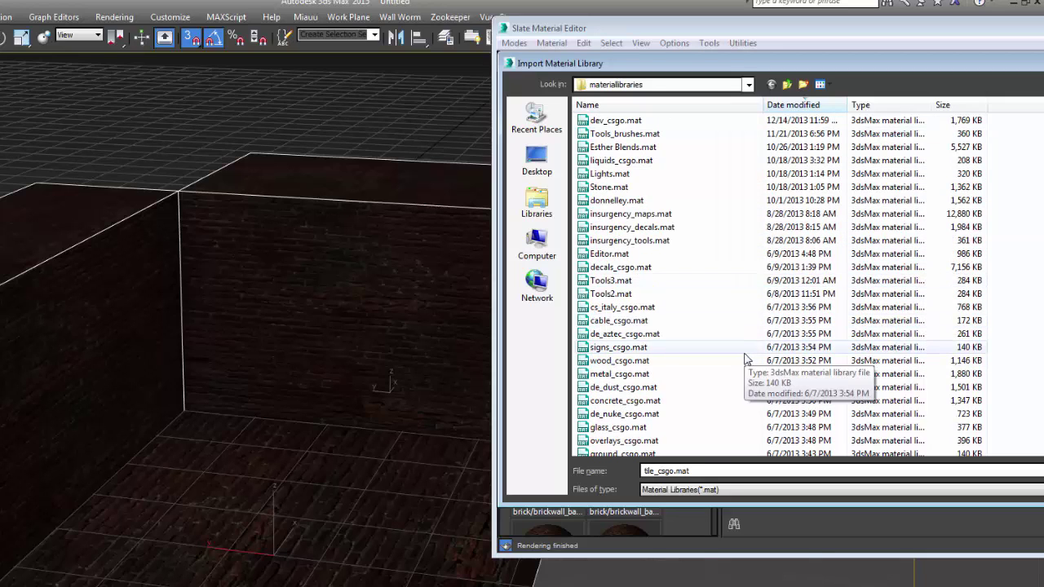
left_click(621, 401)
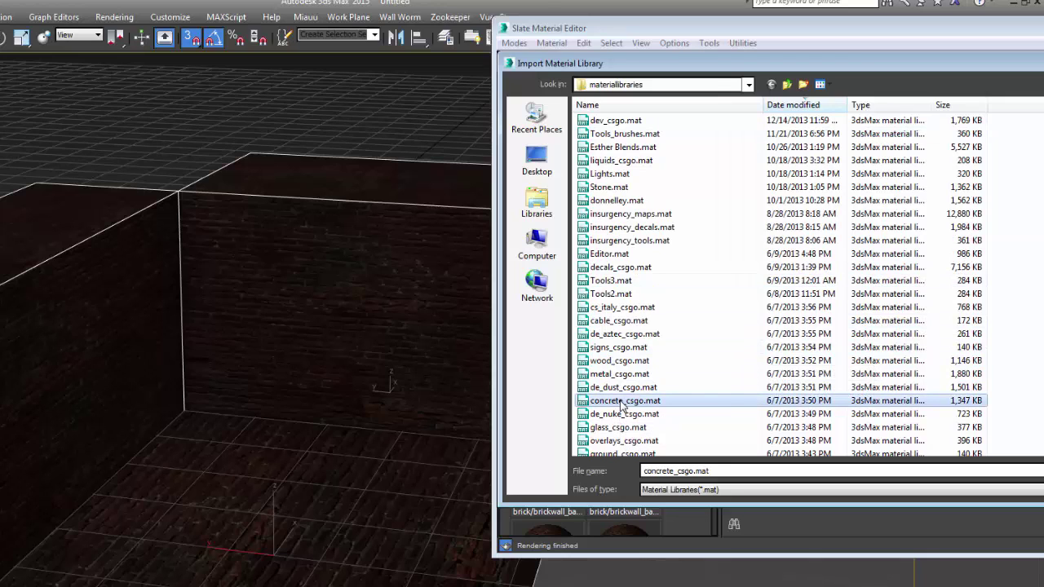
double_click(621, 401)
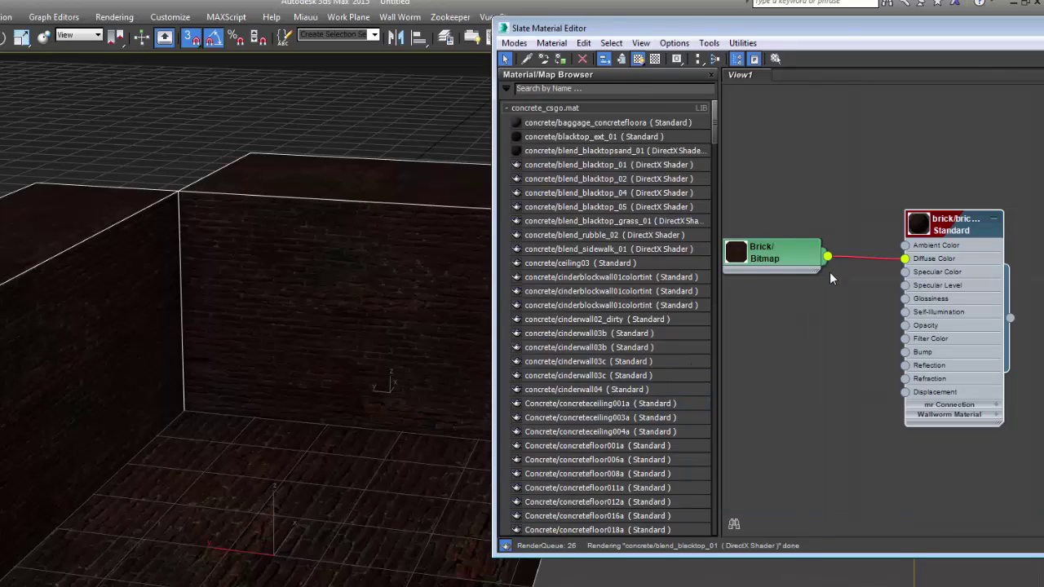
right_click(534, 107)
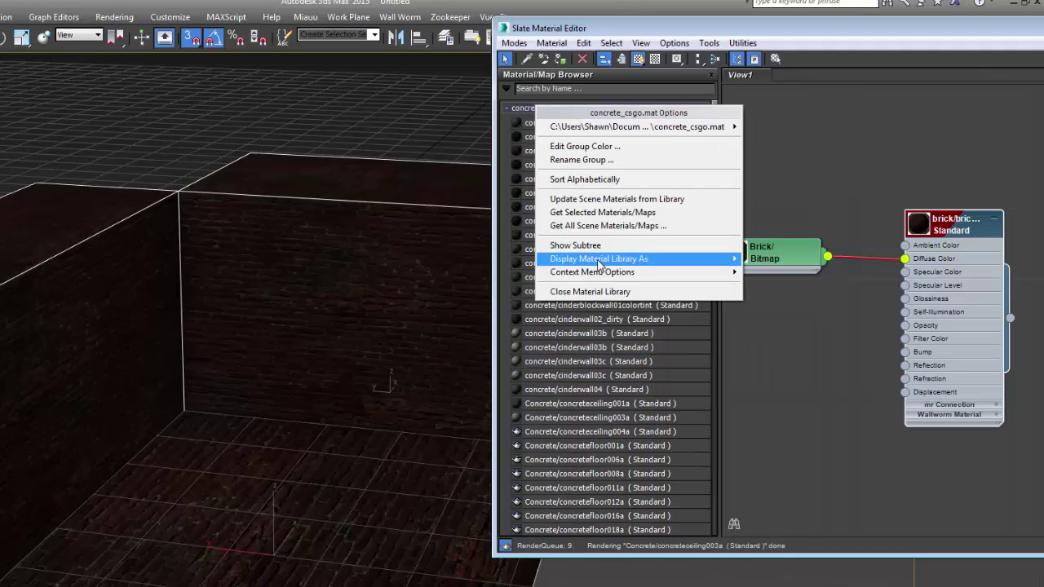
mouse_move(599, 258)
left_click(790, 297)
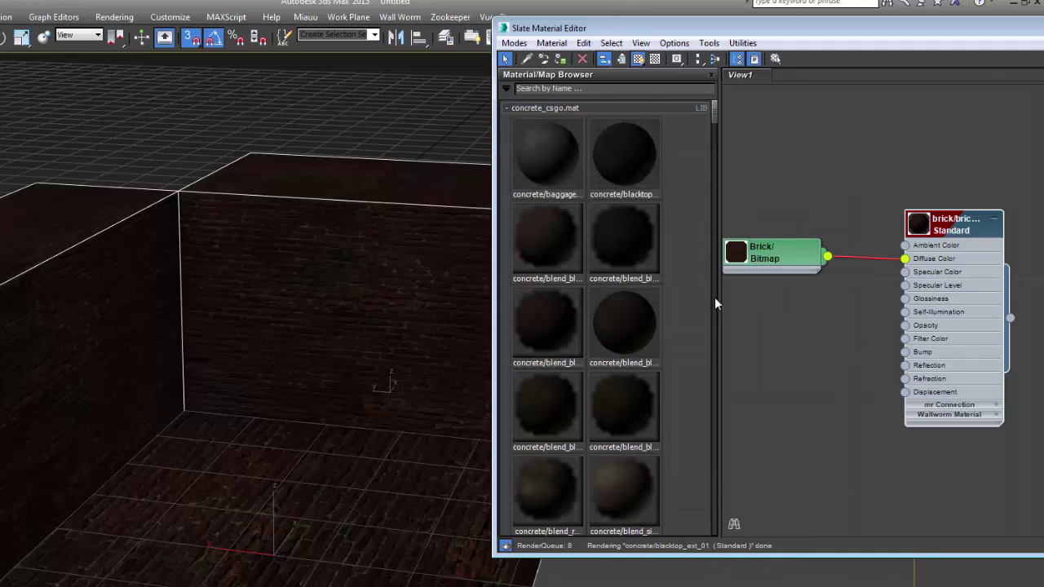
Find concretefloor001a with a '*floor' search and assign it to the floor box
left_click(600, 88)
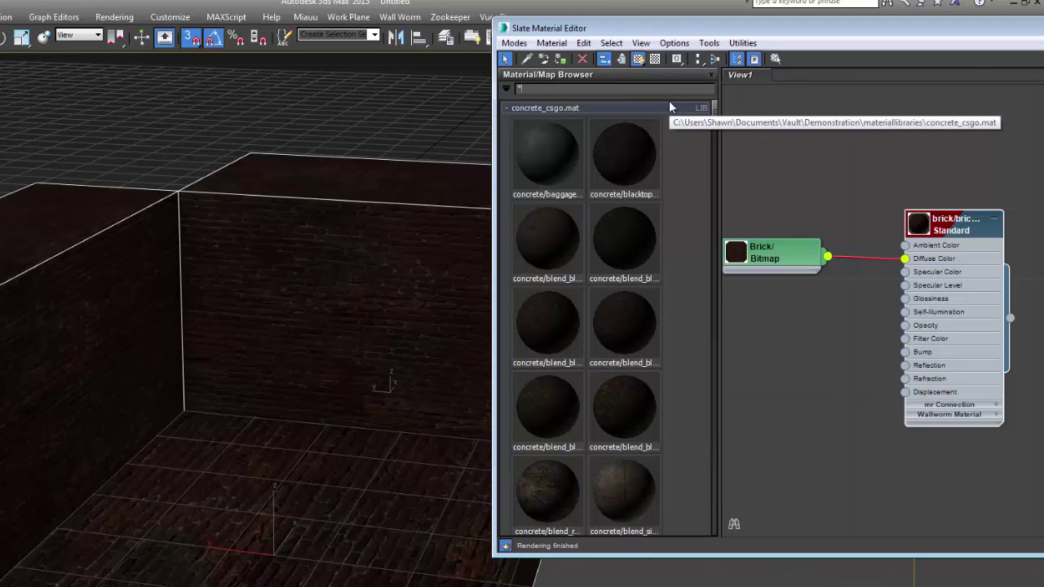
type("*floor")
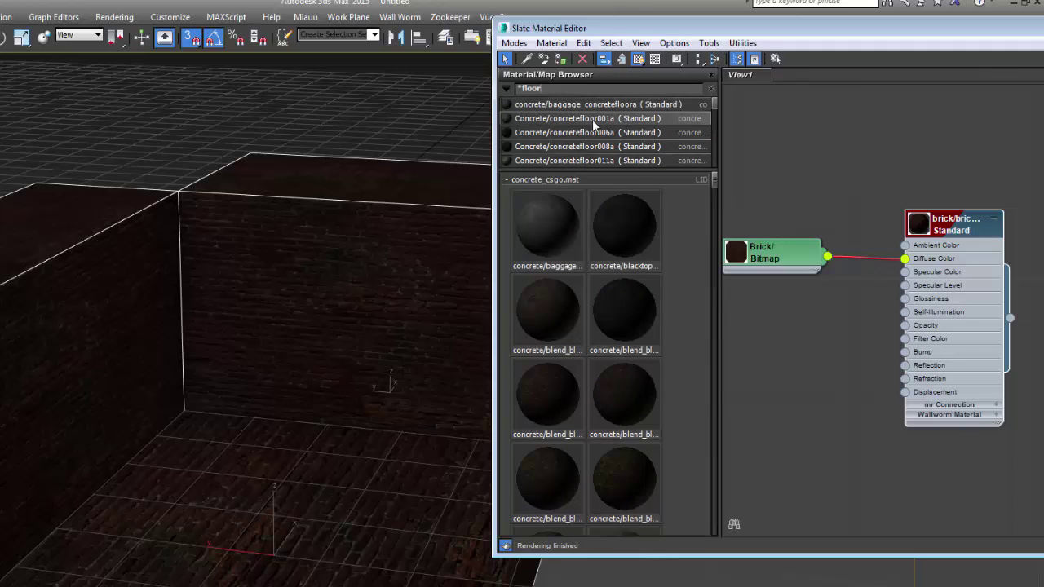
left_click_drag(584, 119, 820, 128)
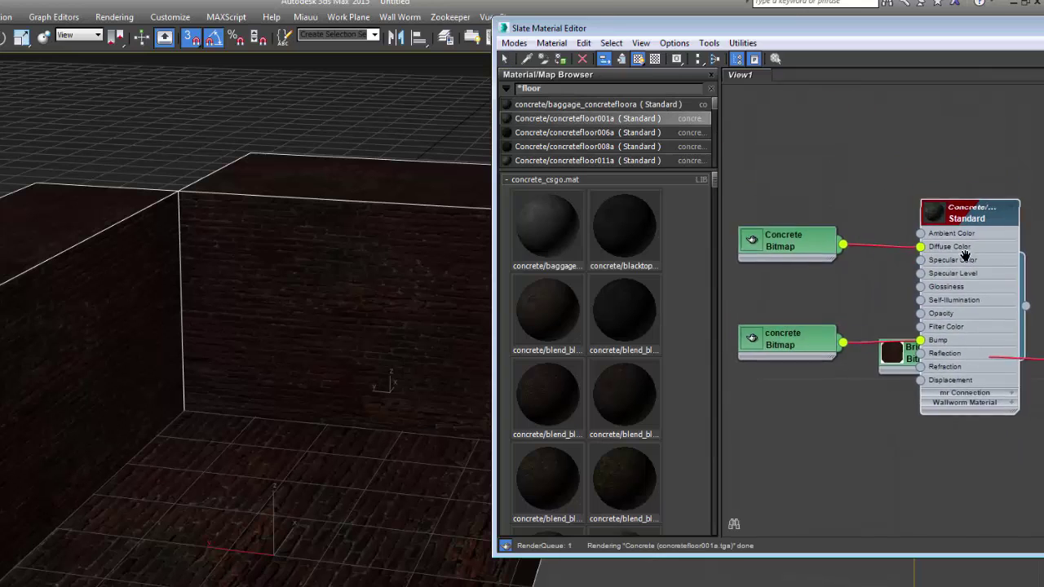
middle_click_drag(906, 161, 897, 112)
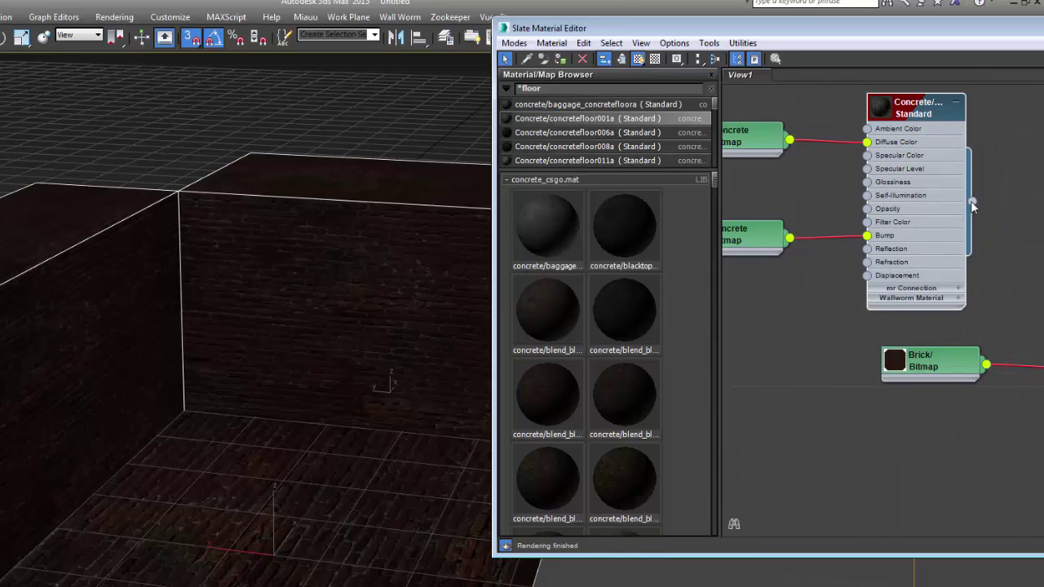
left_click_drag(970, 200, 225, 527)
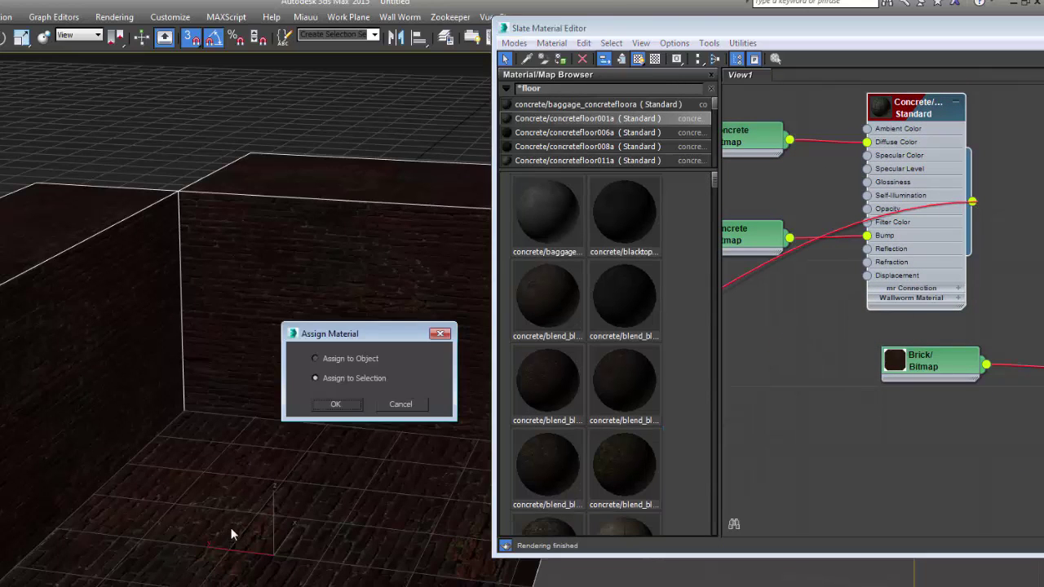
left_click(351, 359)
left_click(335, 403)
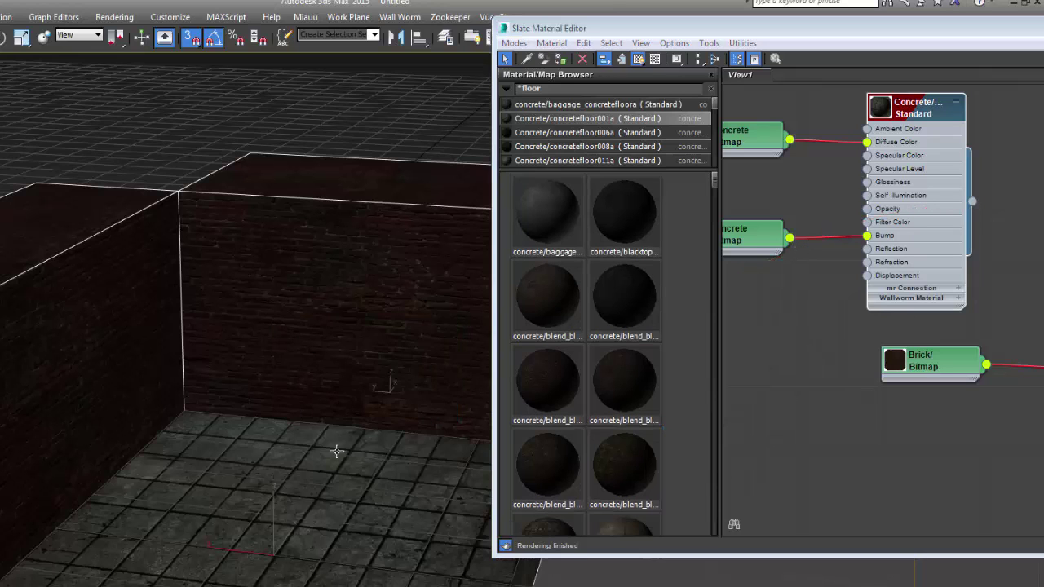
middle_click_drag(329, 461, 331, 389)
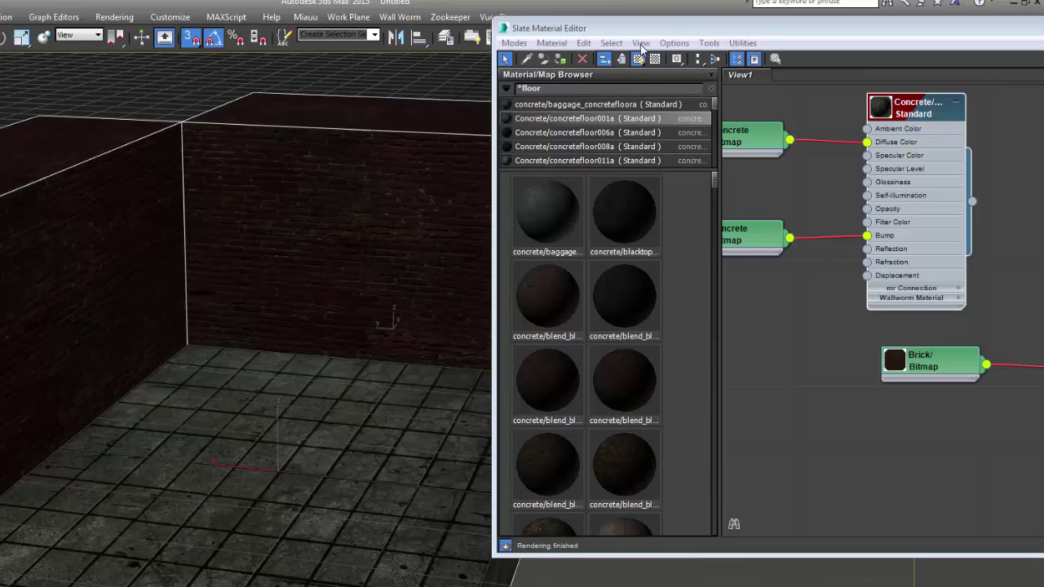
left_click_drag(677, 32, 1042, 86)
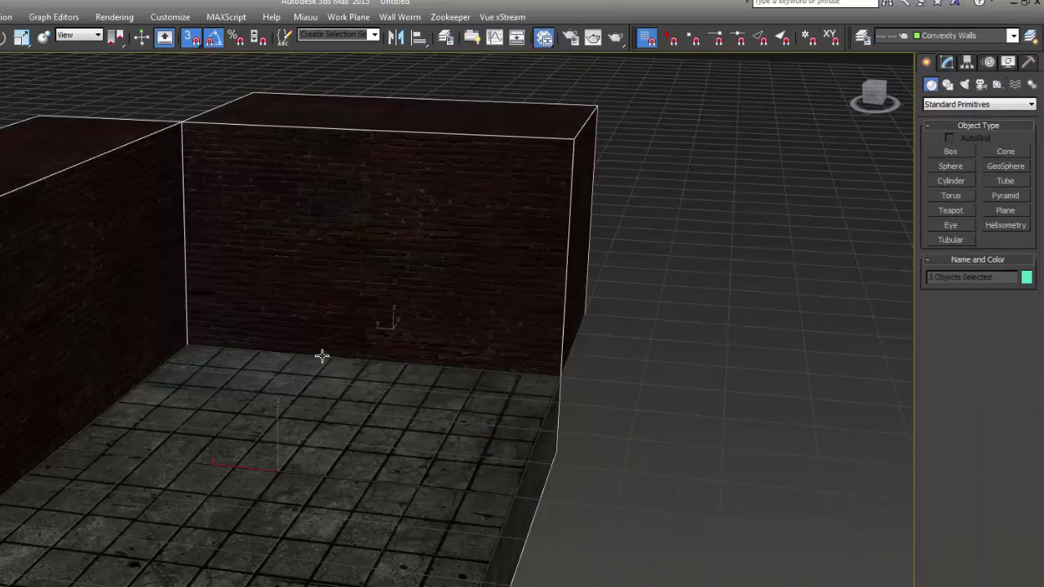
middle_click_drag(305, 367, 668, 314, "alt")
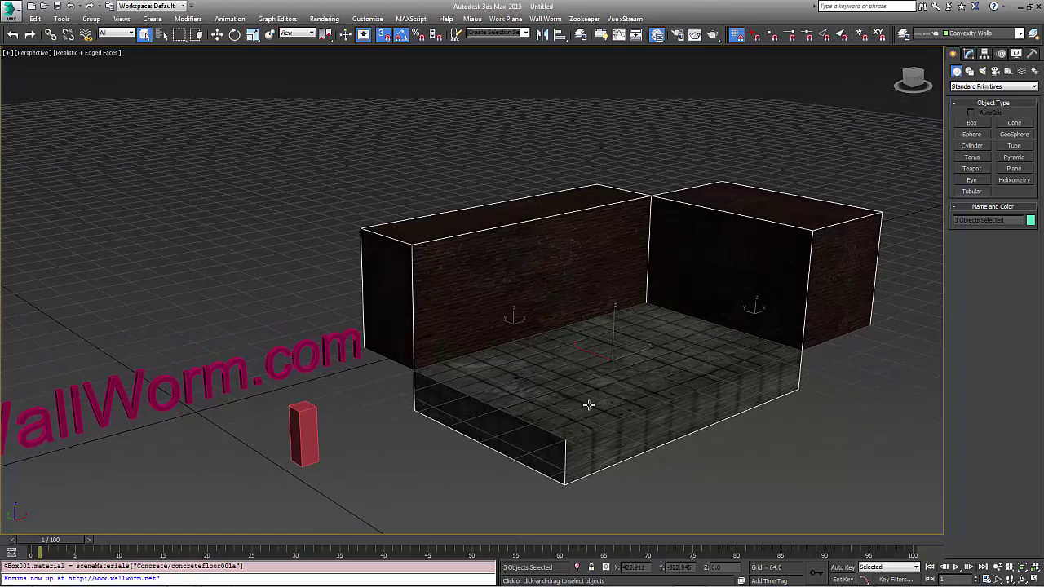
scroll(652, 379, "down", 3)
left_click(971, 123)
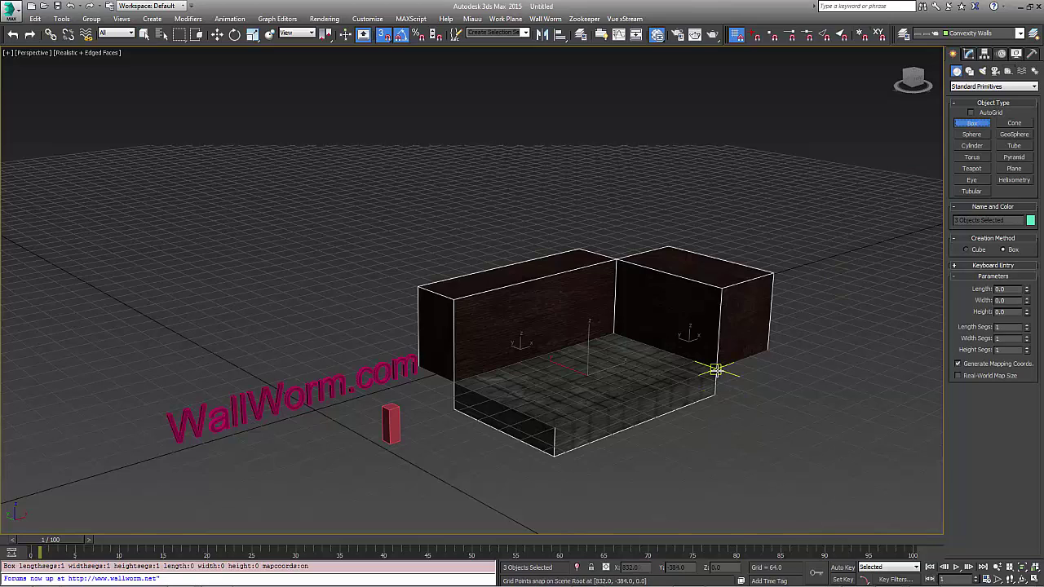
left_click_drag(715, 369, 649, 472)
left_click(662, 509)
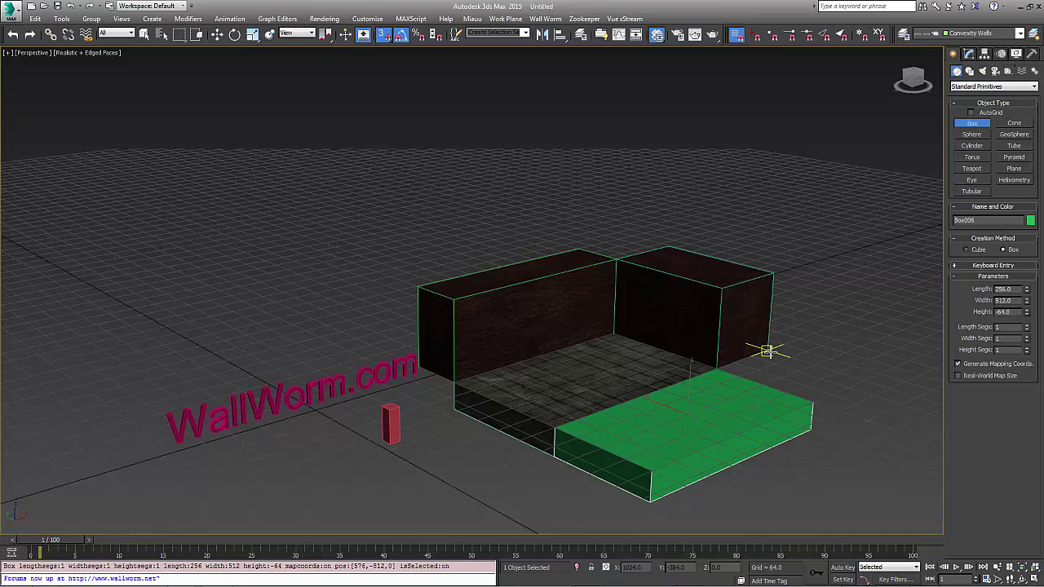
right_click(762, 418)
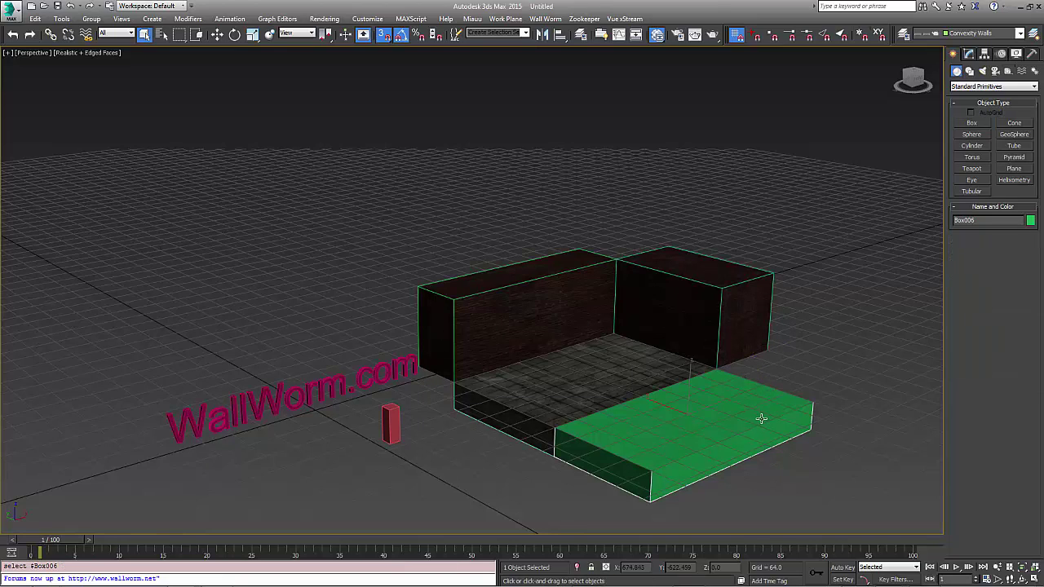
Delete the stray new box and enable Wall Worm Brush Mode
key("Delete")
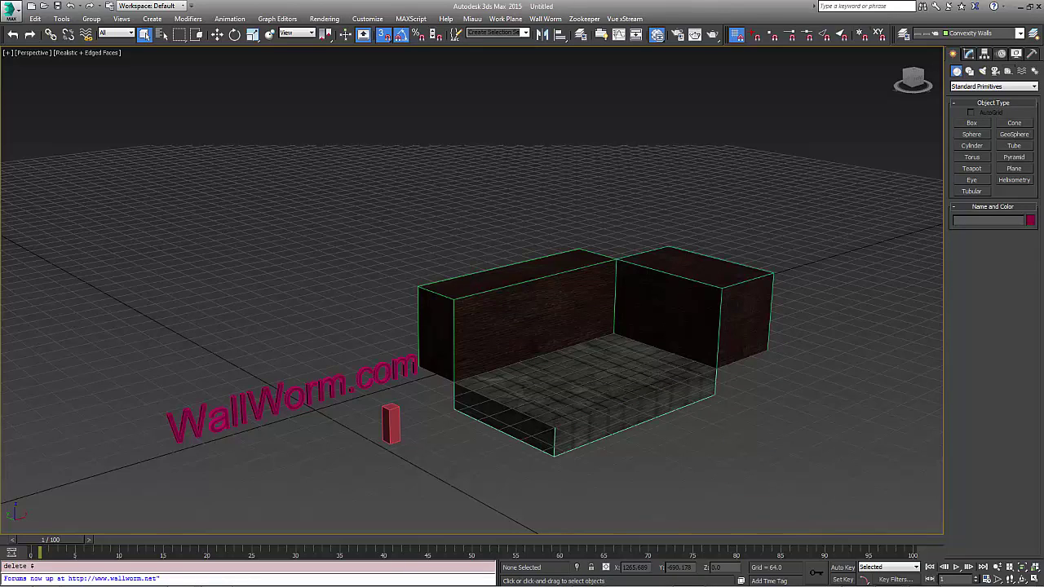
left_click(542, 19)
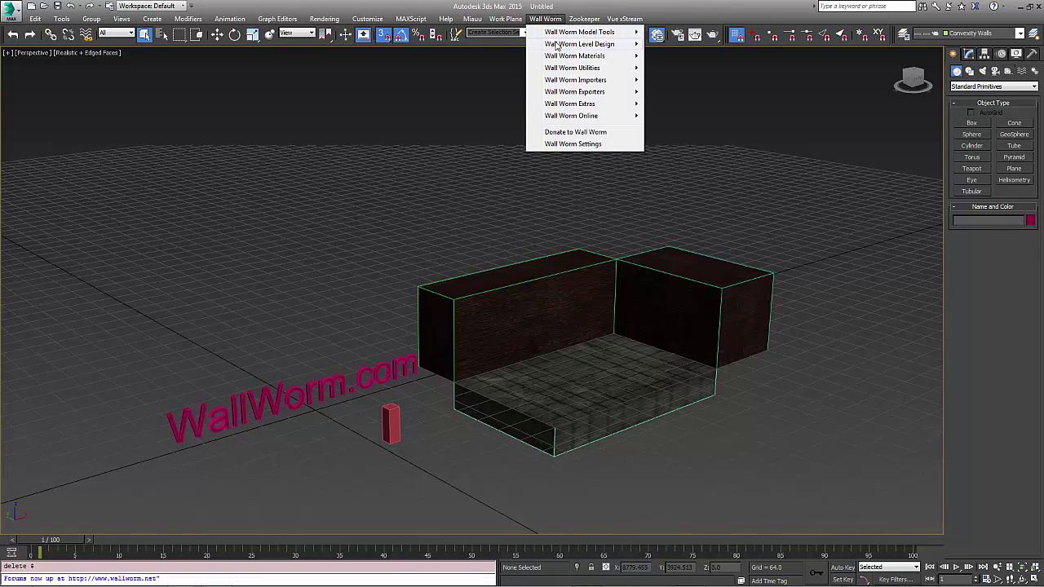
mouse_move(580, 44)
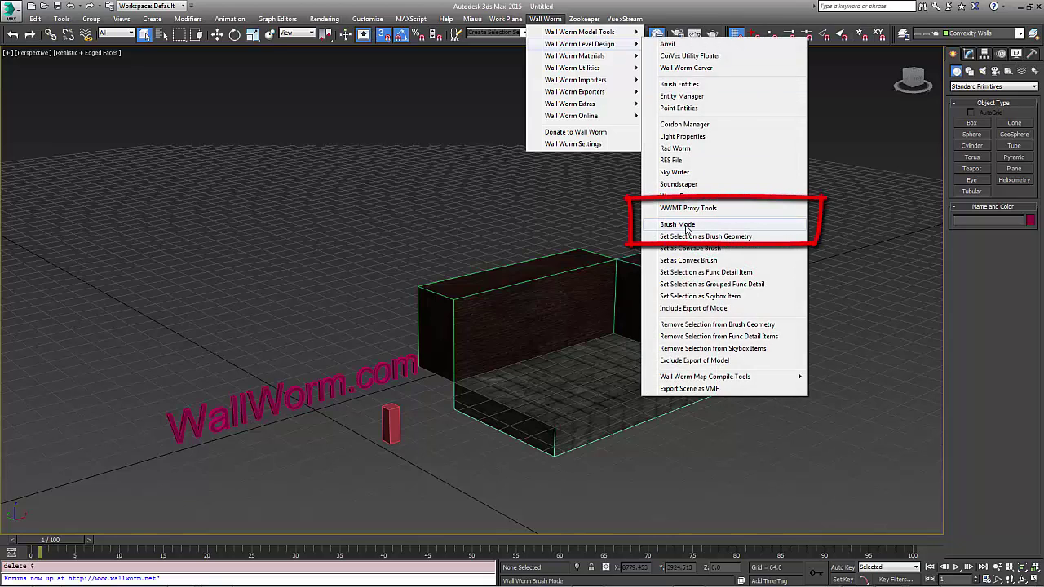
left_click(686, 225)
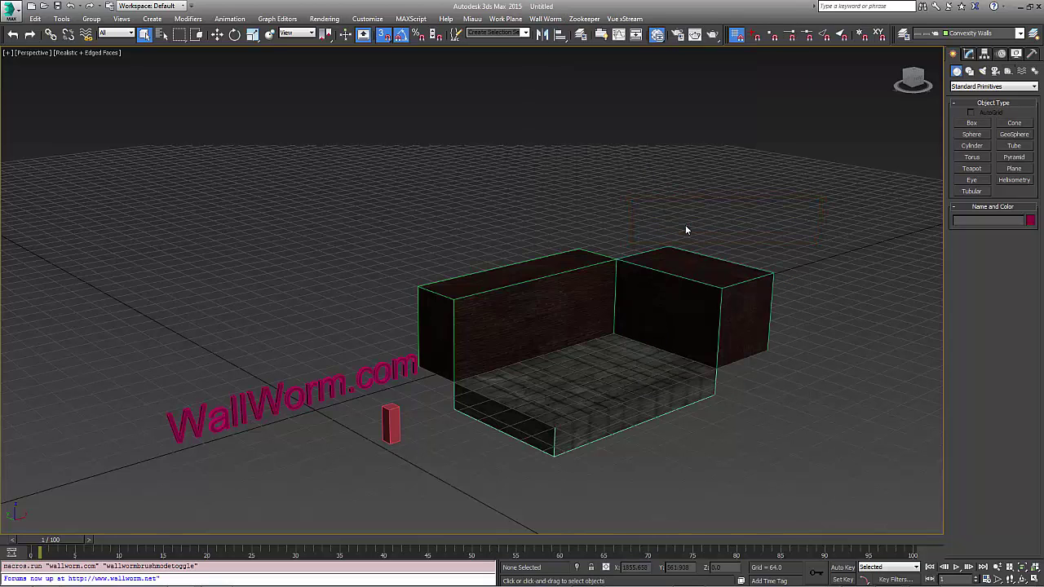
Check the concrete material's LightmappedGeneric parameters in the material editor
key("m")
left_click_drag(916, 167, 247, 84)
middle_click_drag(489, 236, 581, 273)
double_click(480, 181)
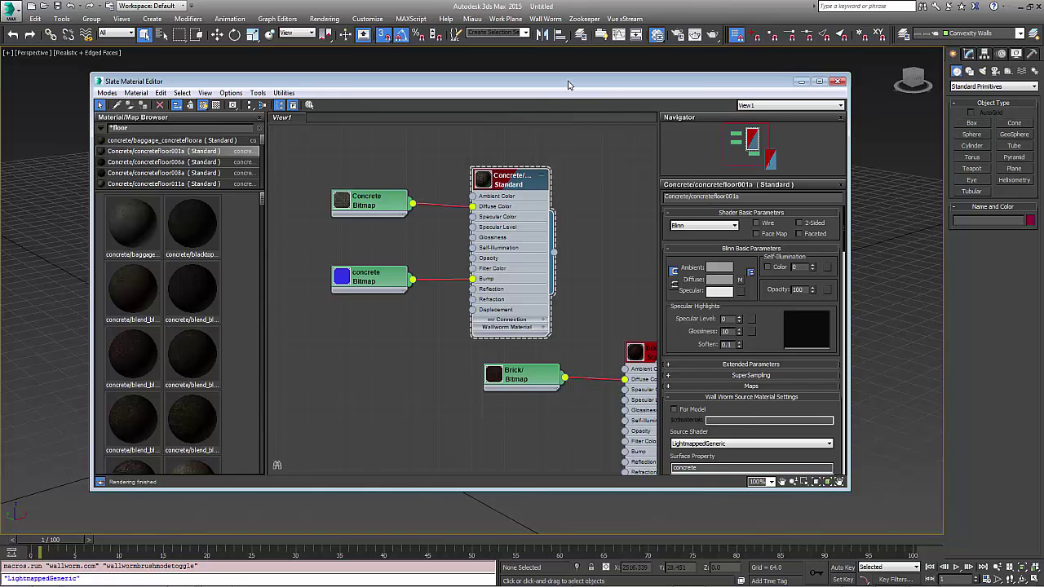
left_click_drag(568, 84, 703, 84)
Draw two 64-unit-thick floor slab boxes beside the existing tiled floor
key("m")
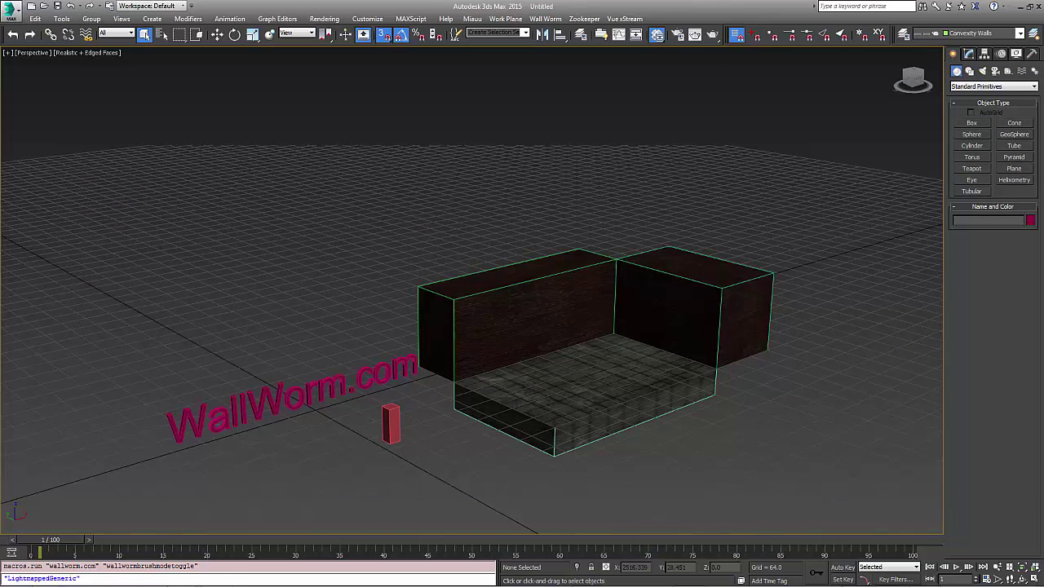
left_click(971, 123)
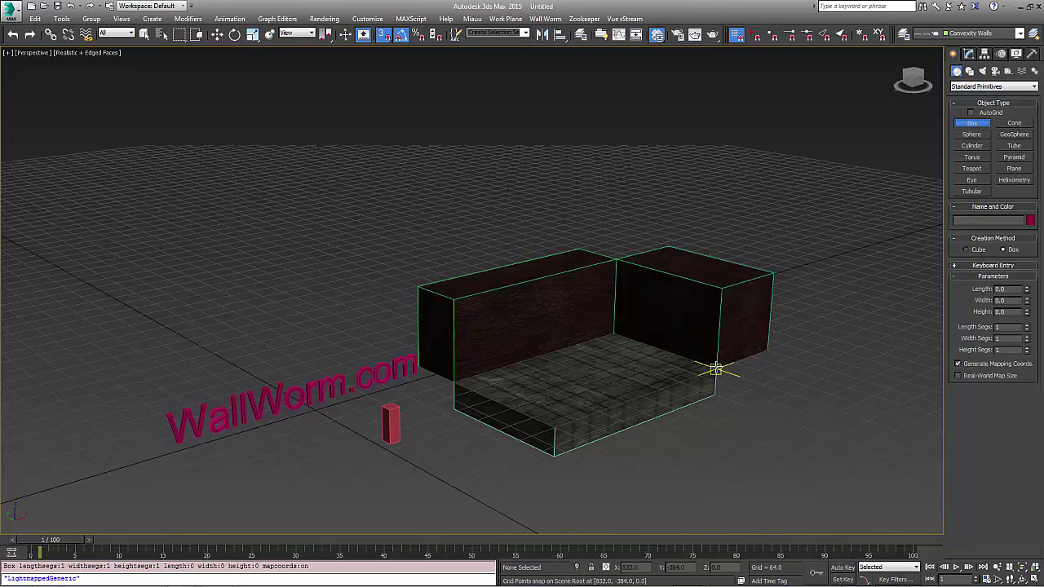
left_click_drag(715, 369, 681, 493)
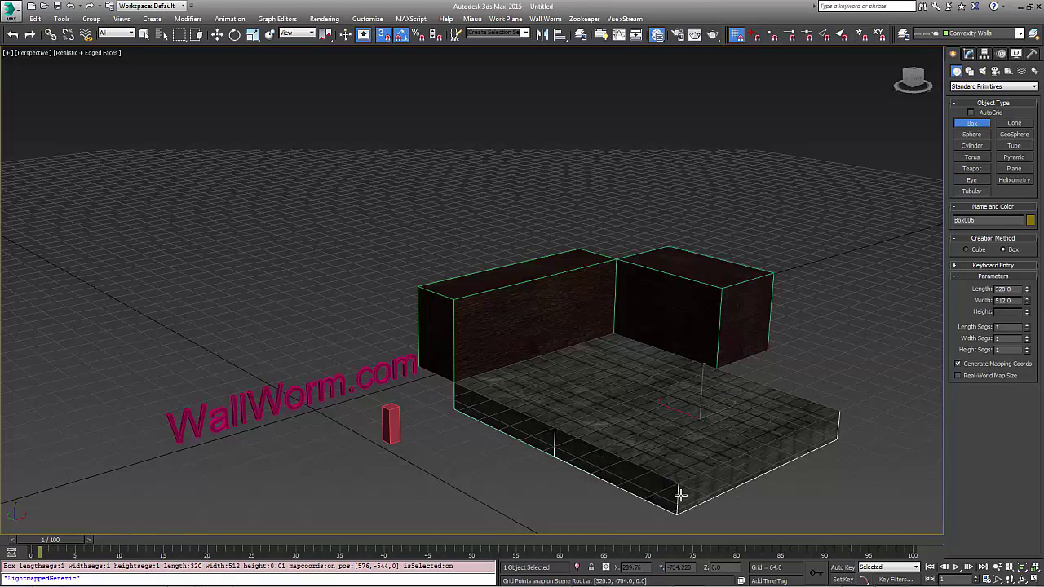
left_click(720, 366)
left_click_drag(916, 342, 930, 359)
middle_click_drag(929, 358, 766, 394)
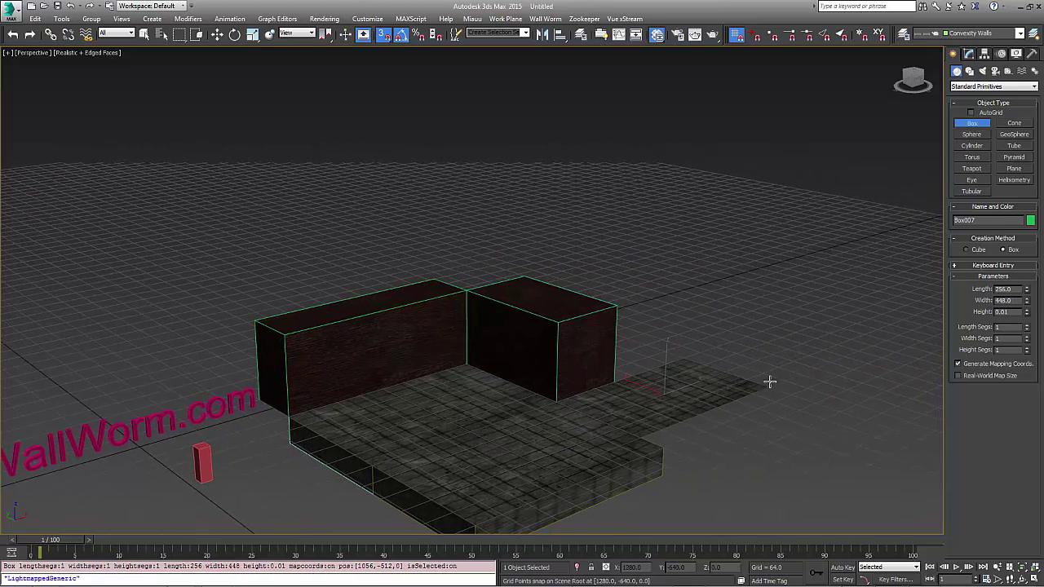
left_click_drag(790, 397, 862, 494)
left_click(699, 362)
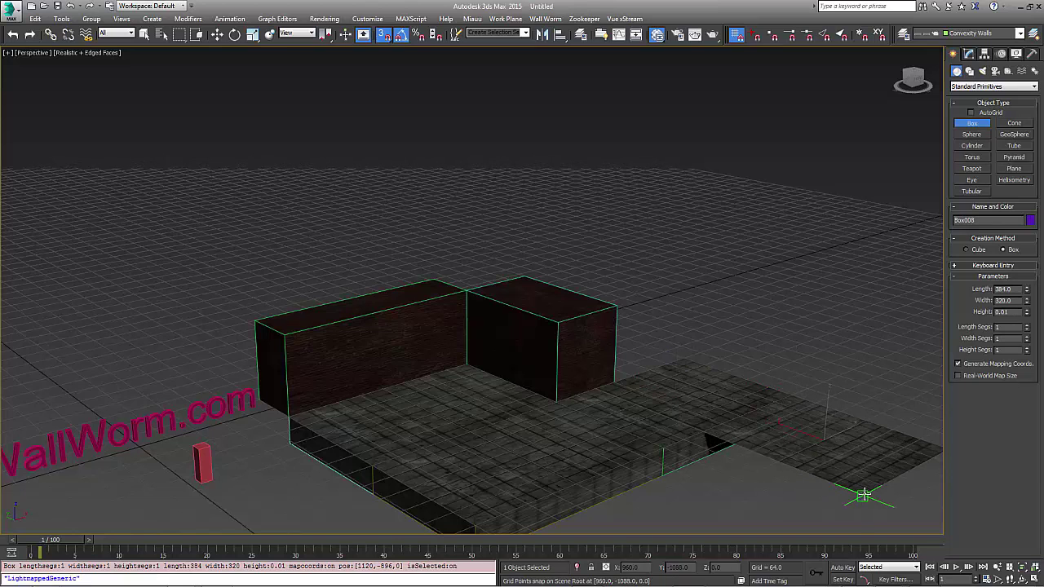
right_click(873, 511)
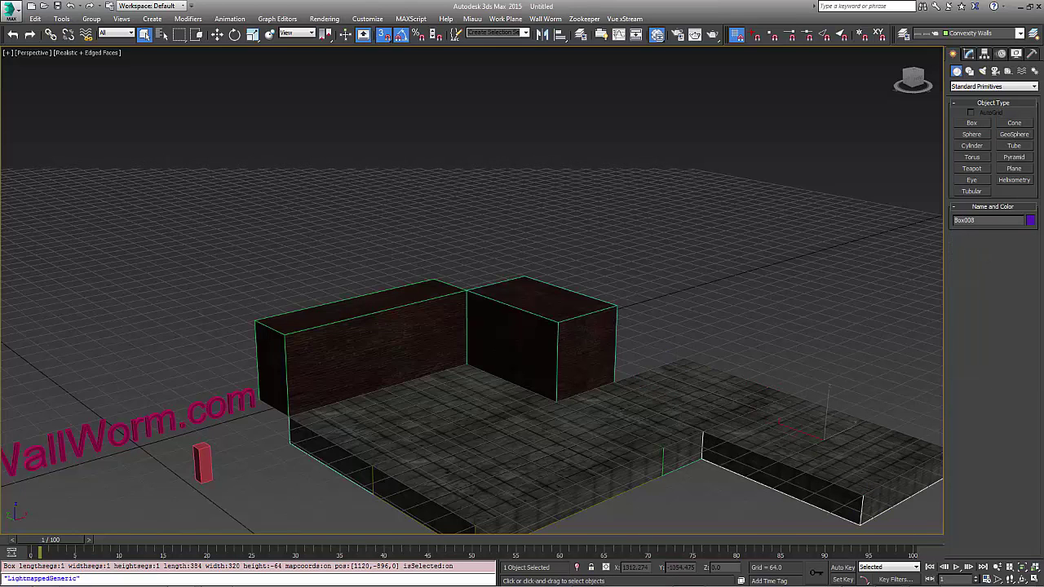
Inspect the brick material's parameters in the material editor
key("m")
left_click_drag(556, 107, 452, 108)
middle_click_drag(758, 306, 625, 258)
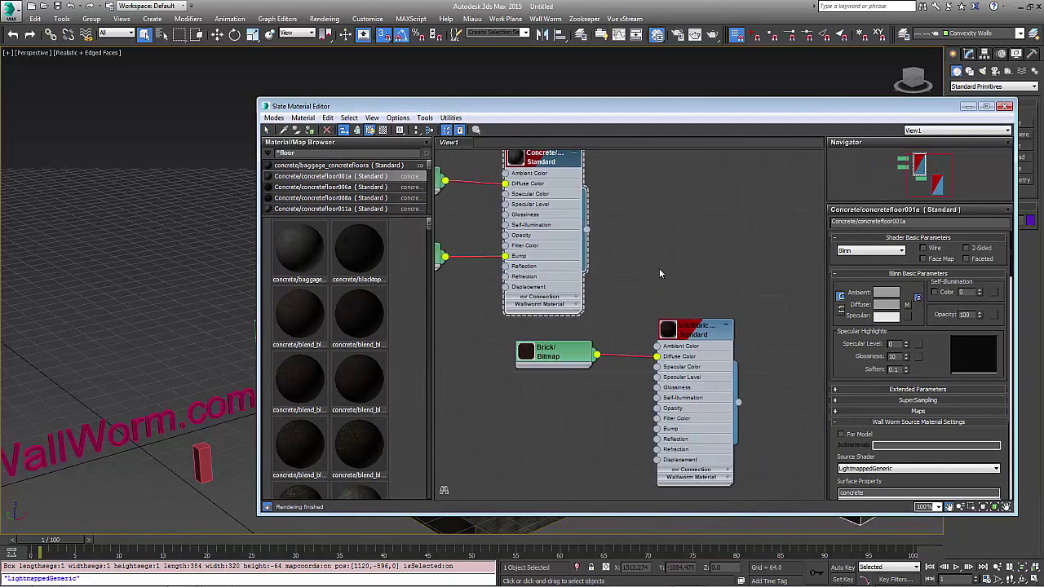
double_click(681, 326)
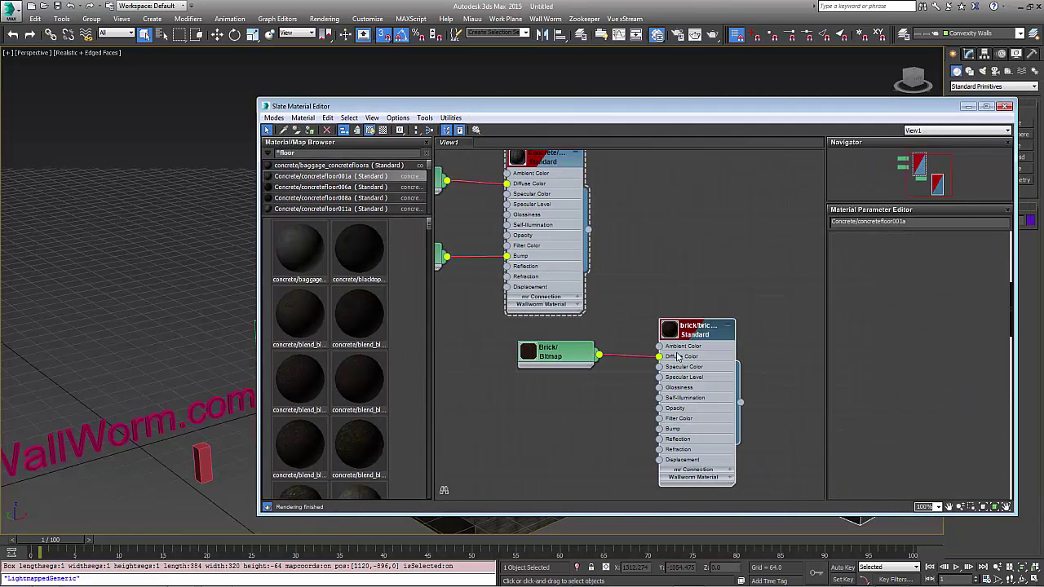
Build a new box and a 704-long wall, both 192 units high
key("m")
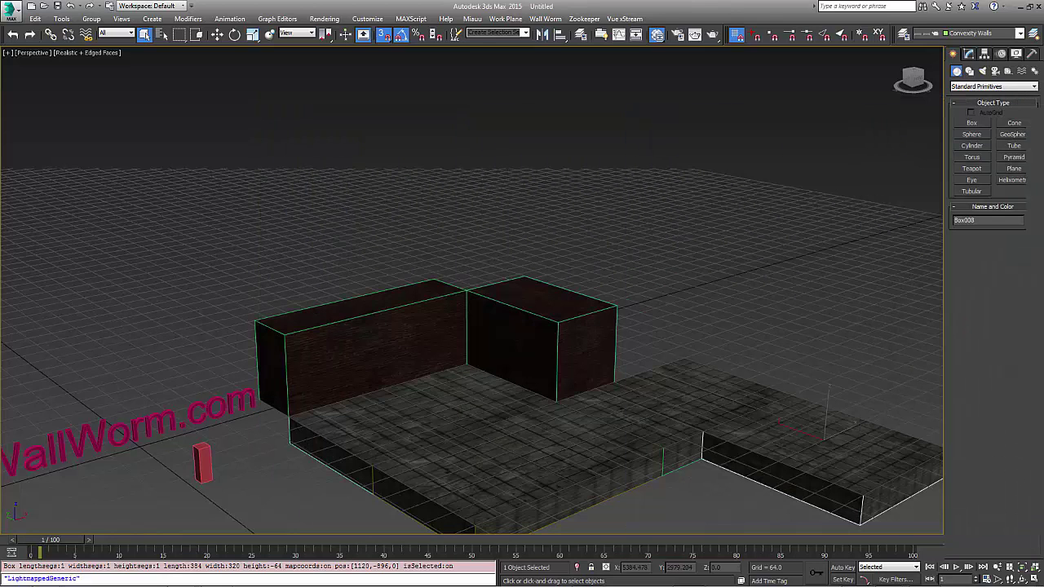
left_click(971, 123)
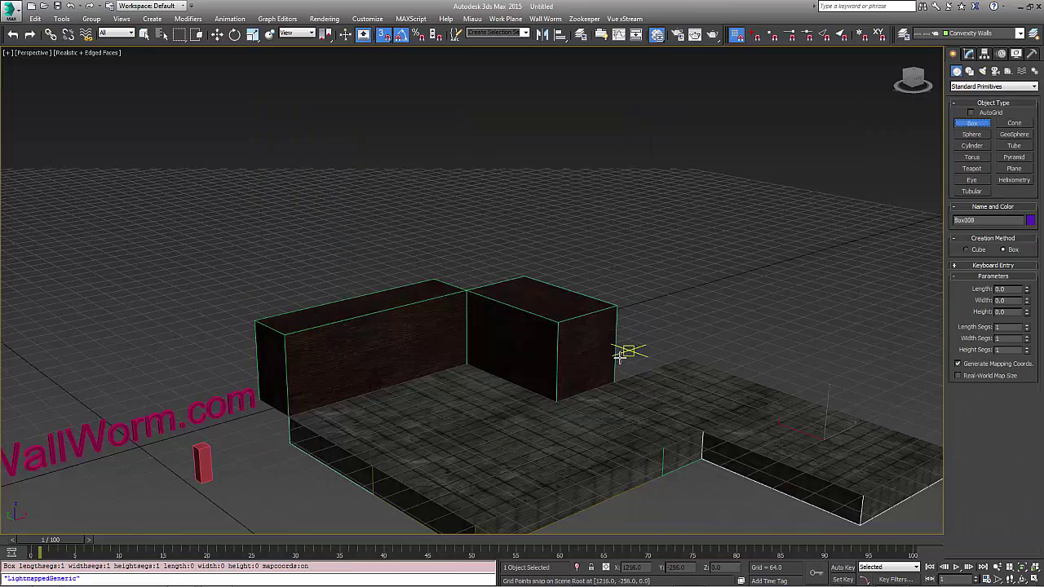
mouse_move(613, 379)
left_mouse_down()
mouse_move(657, 347)
mouse_move(795, 424)
left_mouse_up()
left_click(680, 300)
middle_click_drag(897, 421, 748, 428)
left_click(792, 349)
middle_click_drag(624, 388, 710, 329)
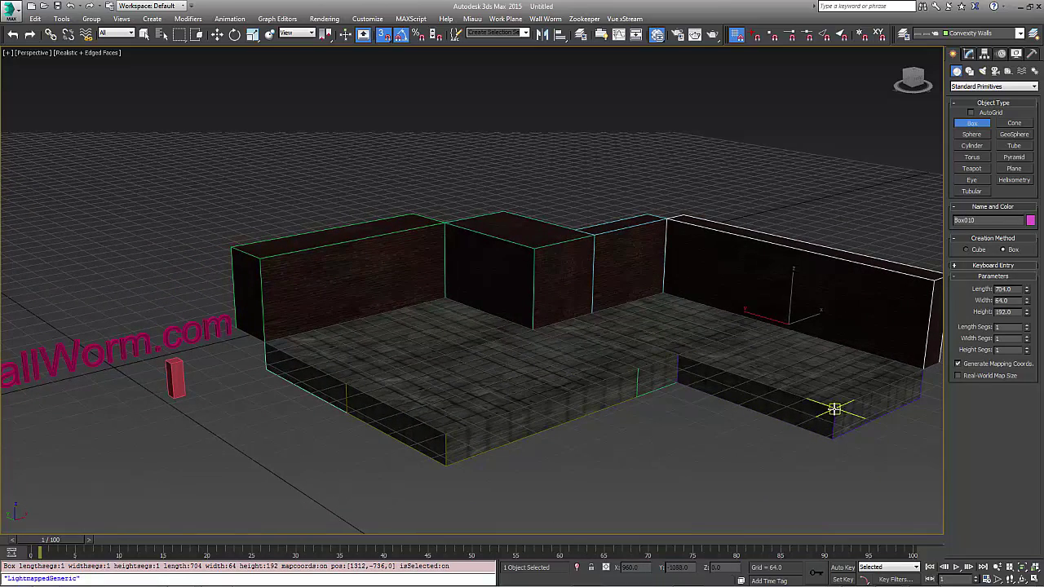
Add a 640 by 384 block, 192 tall, standing on the room floor
left_click_drag(827, 410, 447, 432)
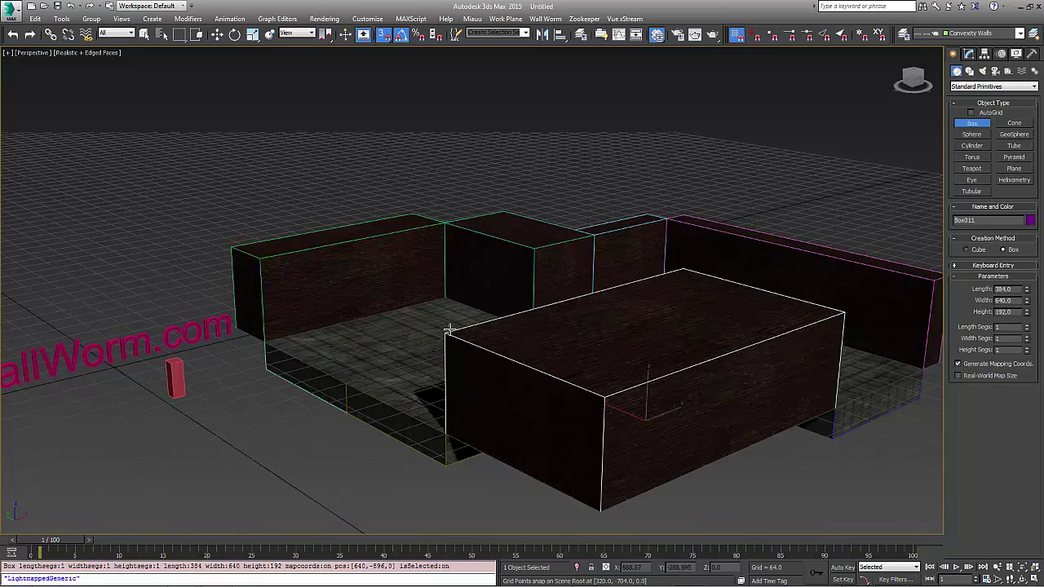
left_click(448, 331)
mouse_move(676, 354)
middle_mouse_down()
mouse_move(740, 354)
mouse_move(755, 388)
middle_mouse_up()
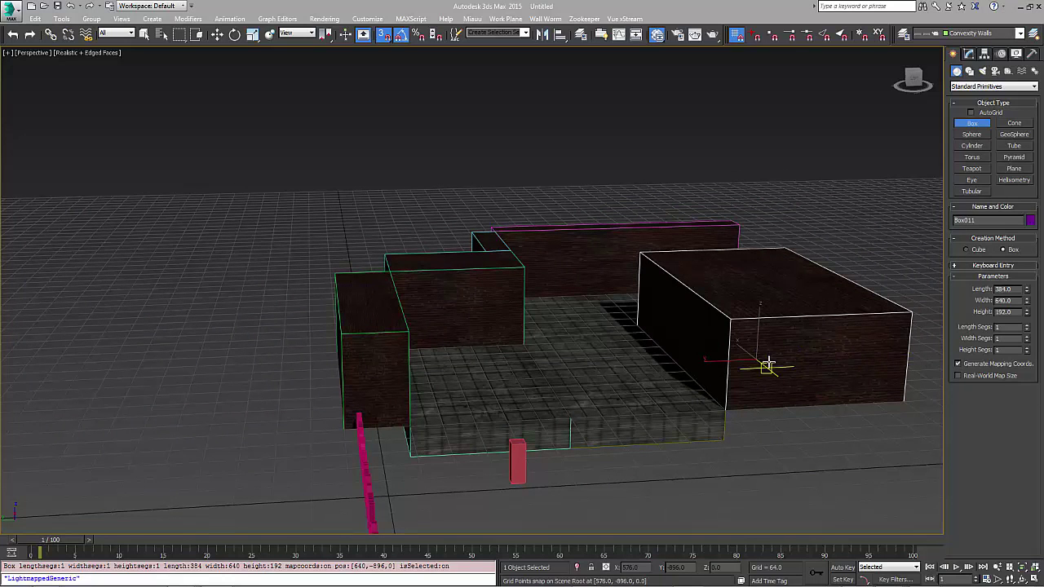
middle_click_drag(768, 366, 589, 270, "alt")
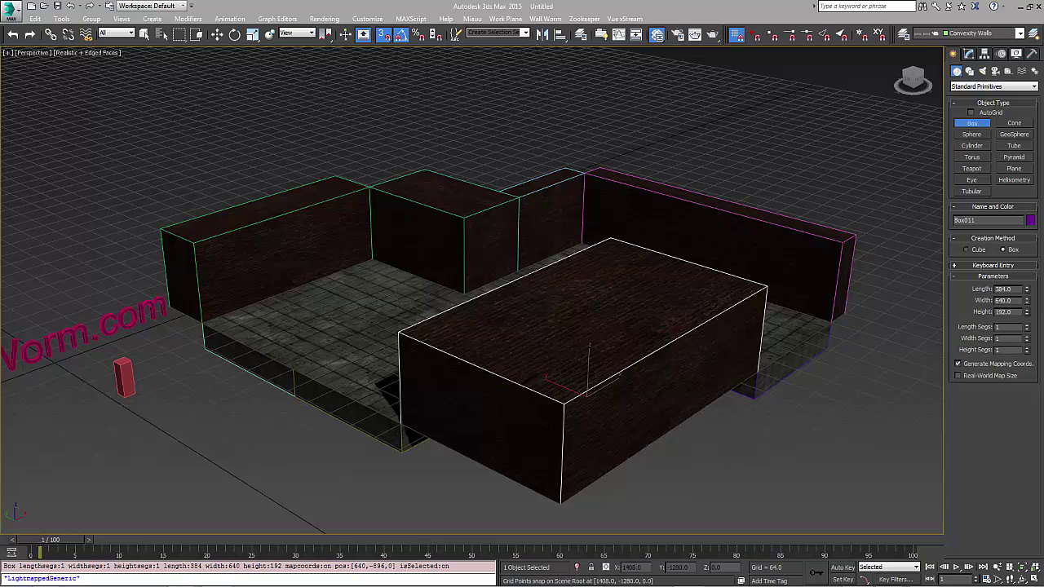
Open the Slate Material Editor and arrange the brick material nodes to make room
key("m")
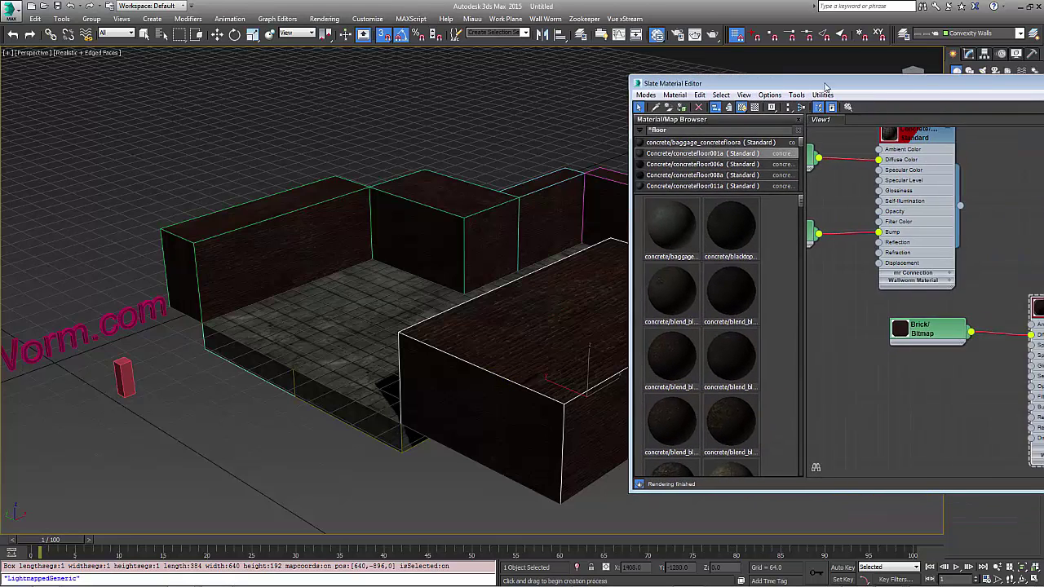
left_click_drag(800, 87, 684, 74)
scroll(851, 241, "down", 3)
scroll(885, 243, "down", 3)
scroll(888, 243, "down", 3)
left_click_drag(865, 279, 798, 279)
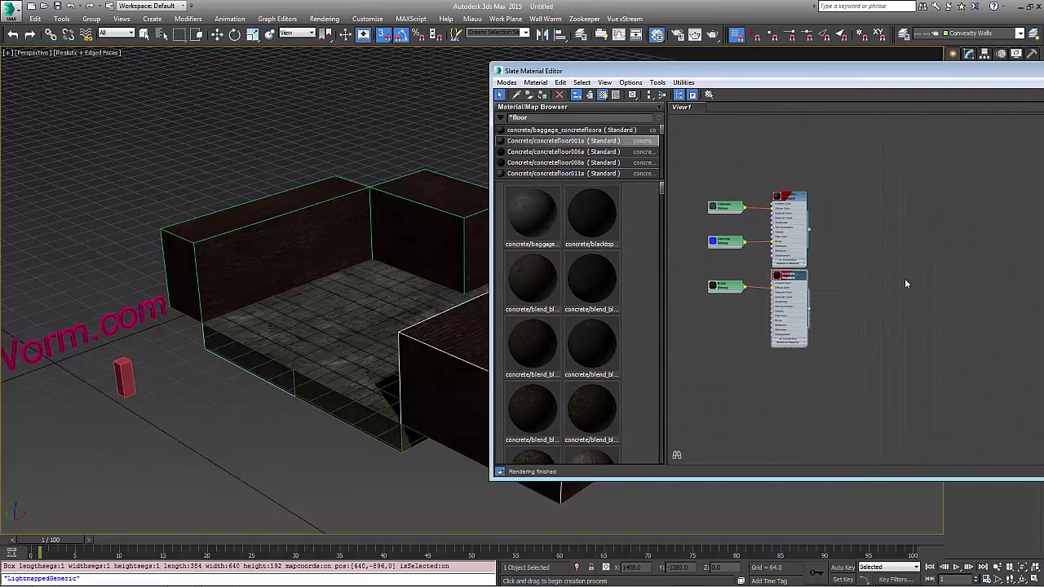
middle_click_drag(903, 280, 859, 236)
Add a new Multi/Sub-Object material, Material #35, and begin reducing its sub-material count
right_click(909, 211)
mouse_move(945, 254)
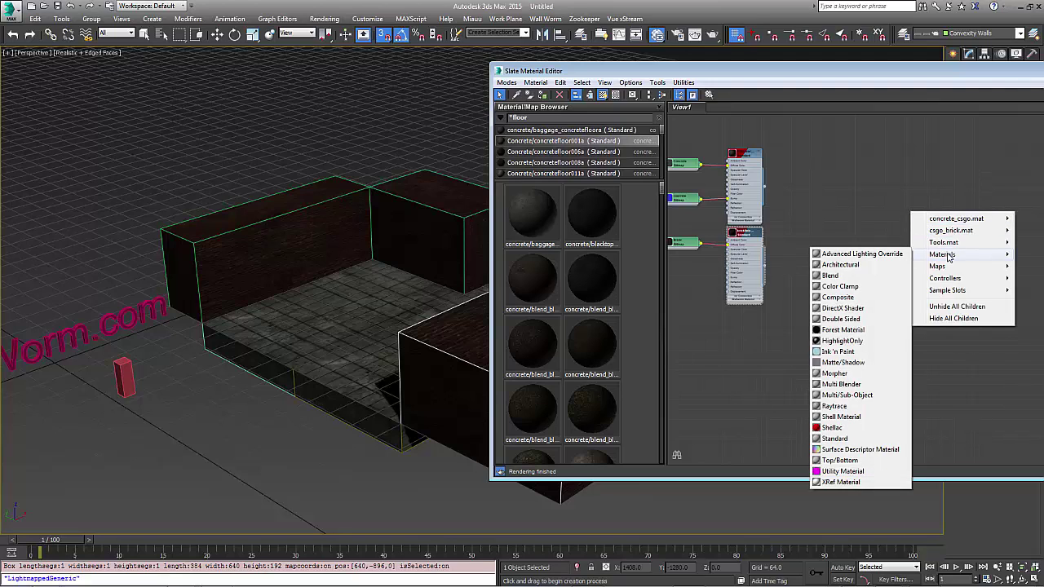
left_click(846, 395)
left_click_drag(887, 248, 861, 277)
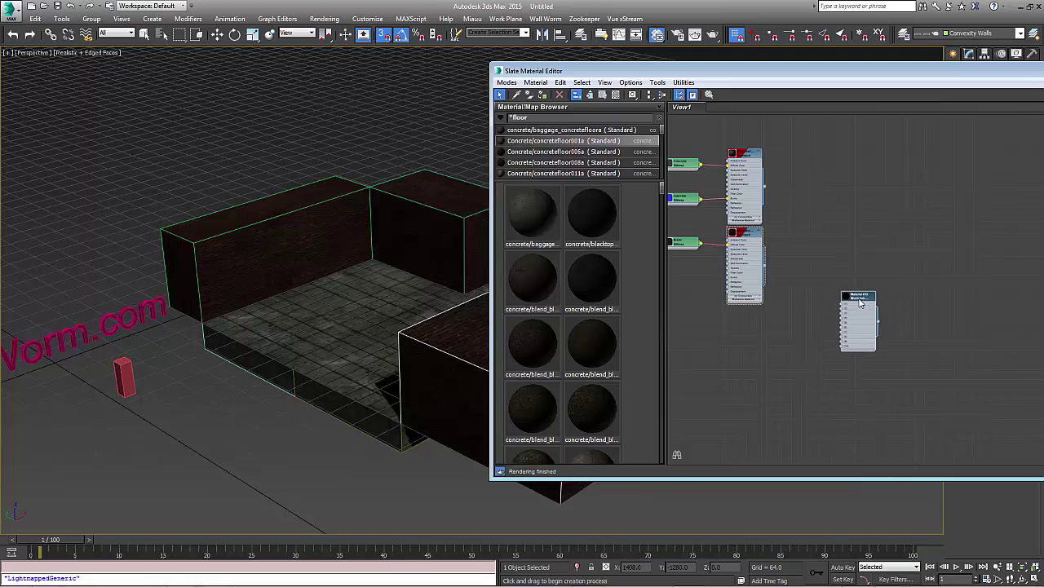
scroll(861, 278, "up", 3)
scroll(852, 290, "up", 2)
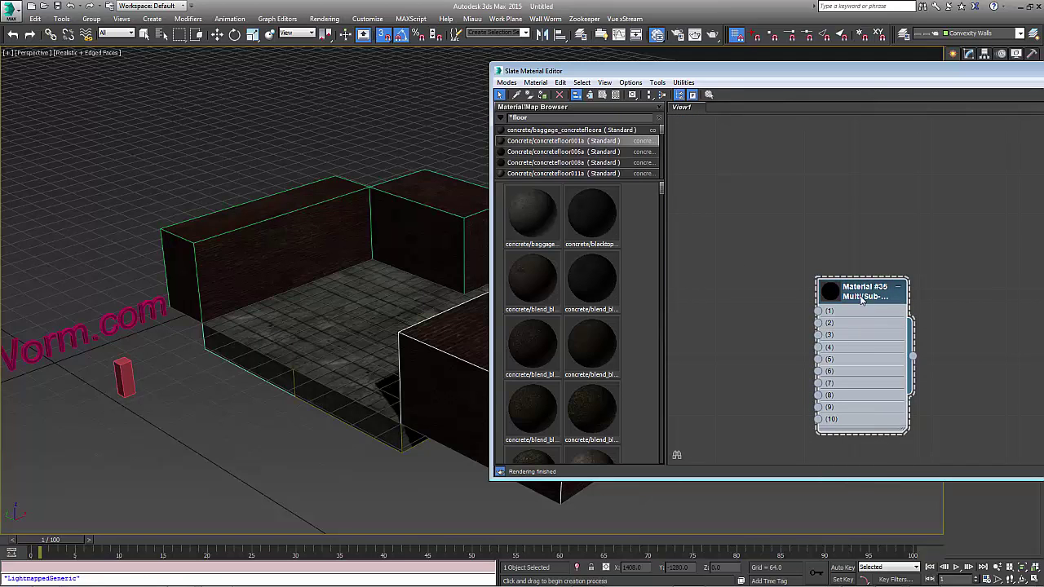
left_click_drag(900, 75, 689, 75)
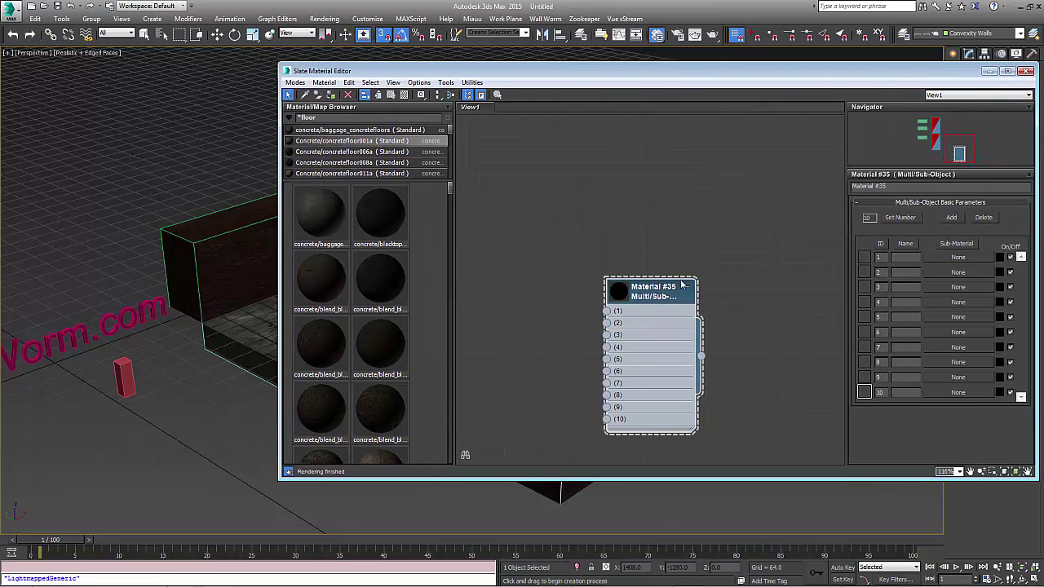
left_click(900, 217)
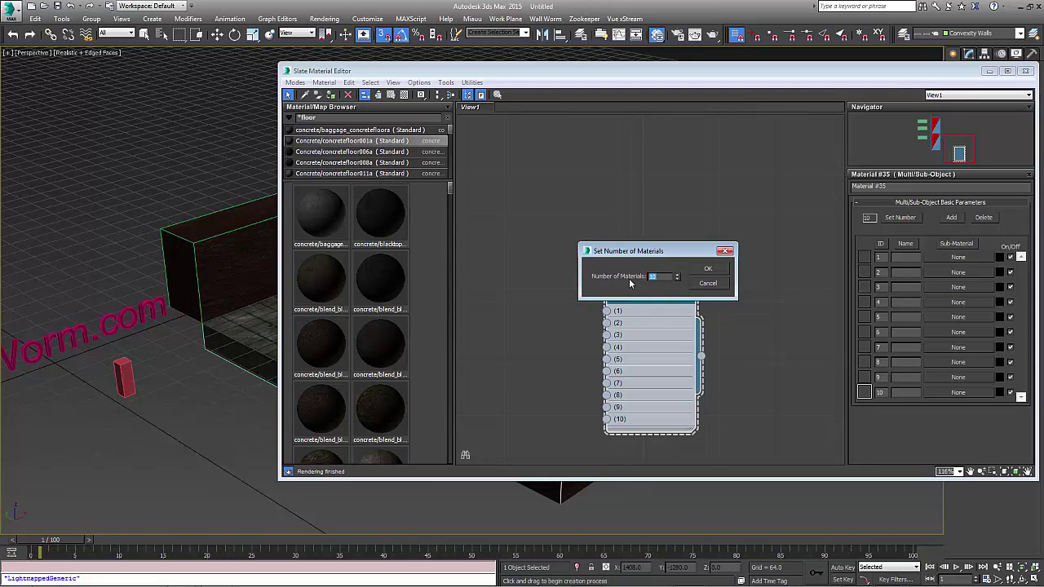
Confirm three slots and wire brickwall053a and concretefloor001a into sub-materials 1 and 2
left_click(707, 268)
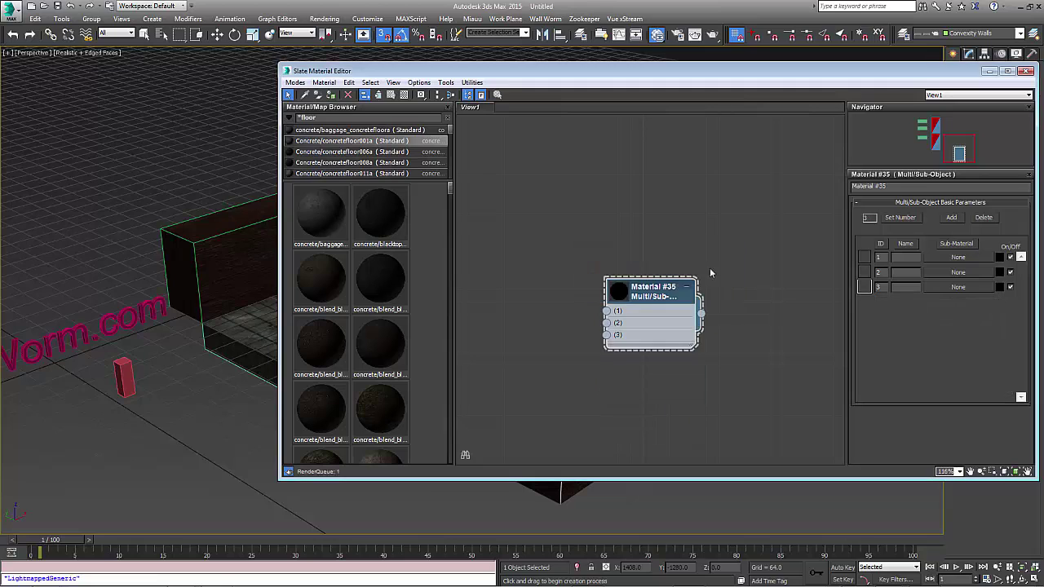
scroll(619, 238, "down", 5)
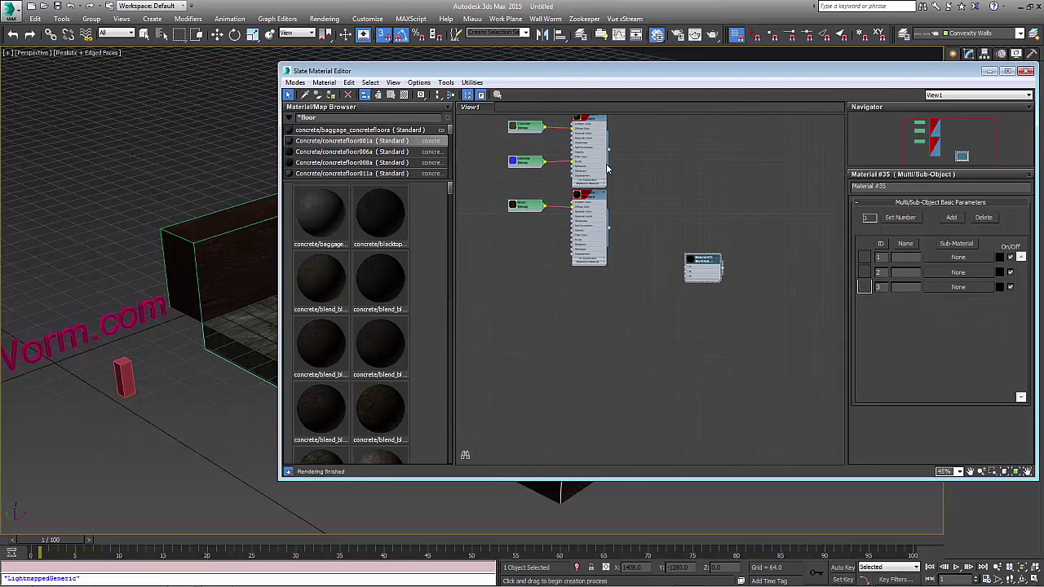
left_click_drag(597, 199, 672, 320)
left_click_drag(597, 277, 675, 319)
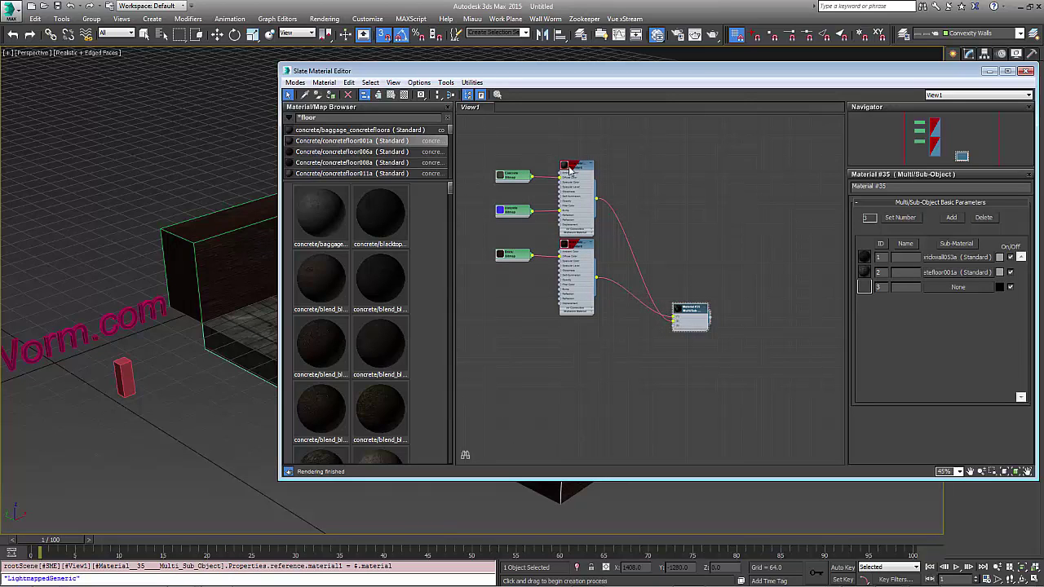
left_click_drag(569, 170, 573, 344)
left_click_drag(570, 250, 605, 204)
left_click_drag(581, 329, 585, 286)
Wire concretefloor011a into slot 3 and apply Material #35 to the selected block
left_click_drag(351, 173, 538, 405)
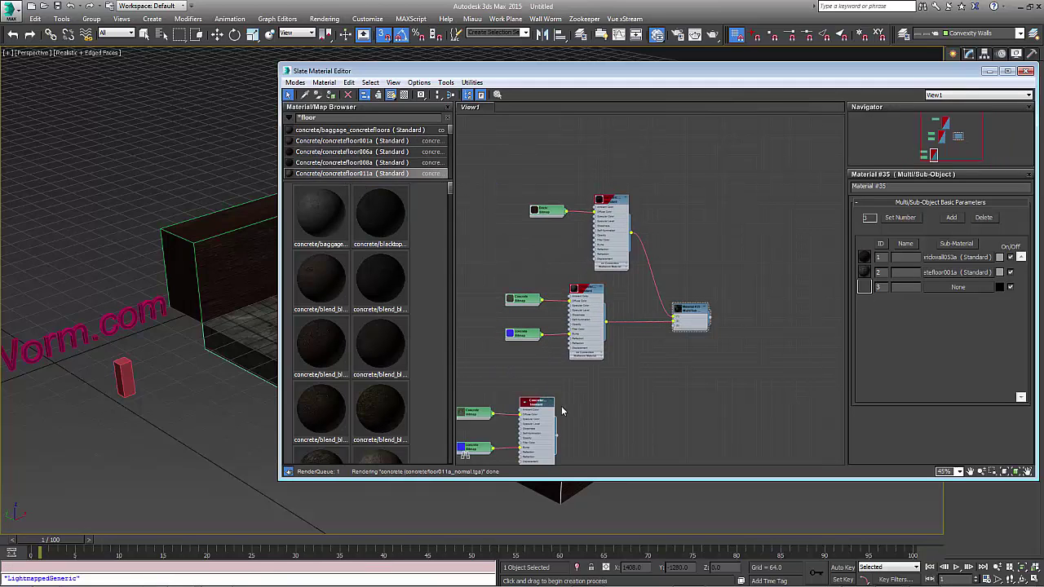
middle_click_drag(561, 410, 571, 340)
scroll(570, 340, "up", 2)
left_click_drag(564, 377, 723, 234)
left_click_drag(527, 338, 628, 305)
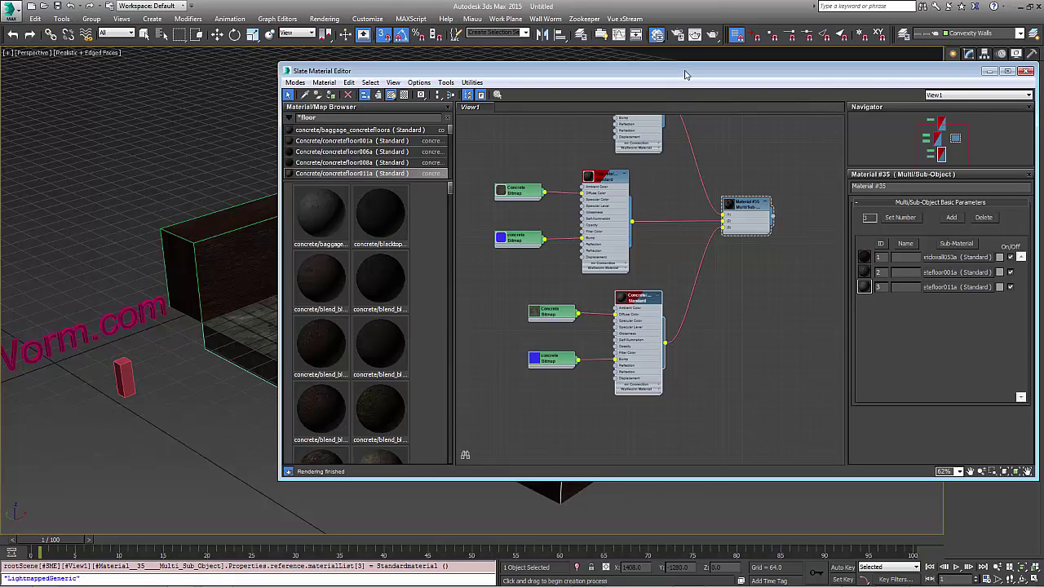
left_click_drag(685, 74, 743, 61)
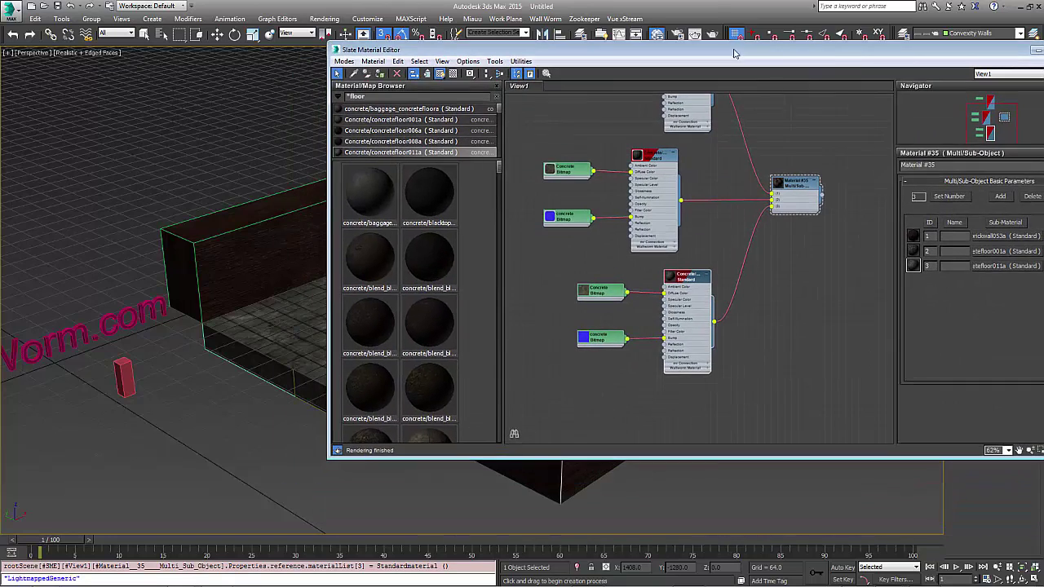
left_click_drag(823, 199, 556, 477)
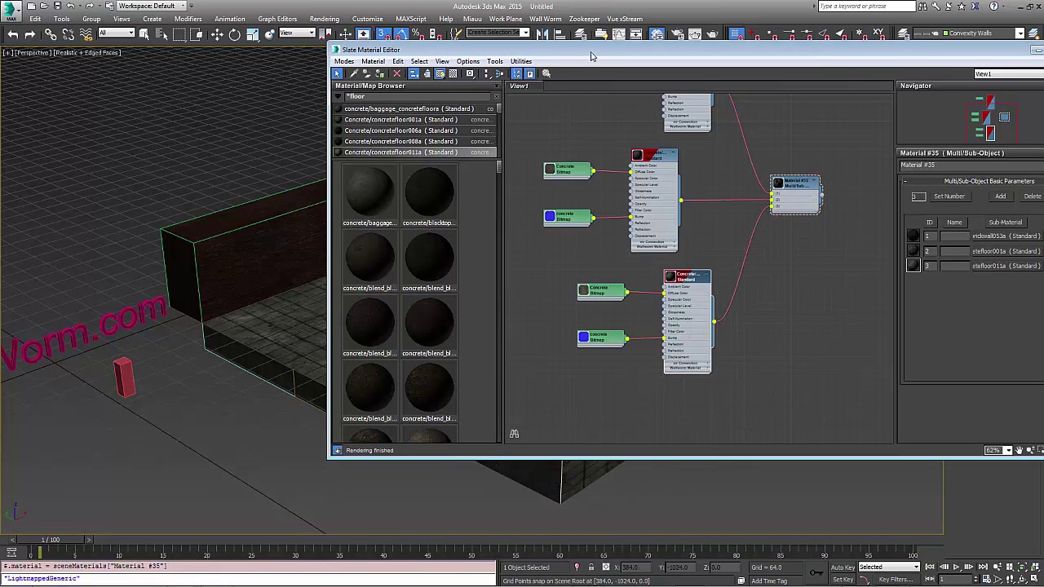
Apply the plain concrete material to the selected block as a test
left_click_drag(585, 49, 888, 10)
scroll(371, 280, "up", 3)
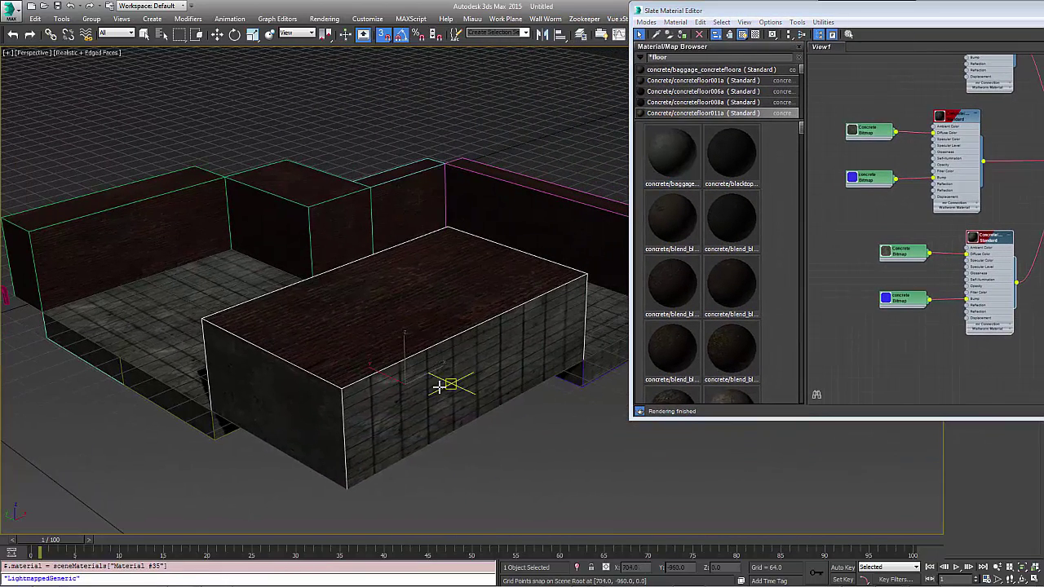
left_click_drag(989, 242, 935, 241)
left_click_drag(964, 285, 374, 375)
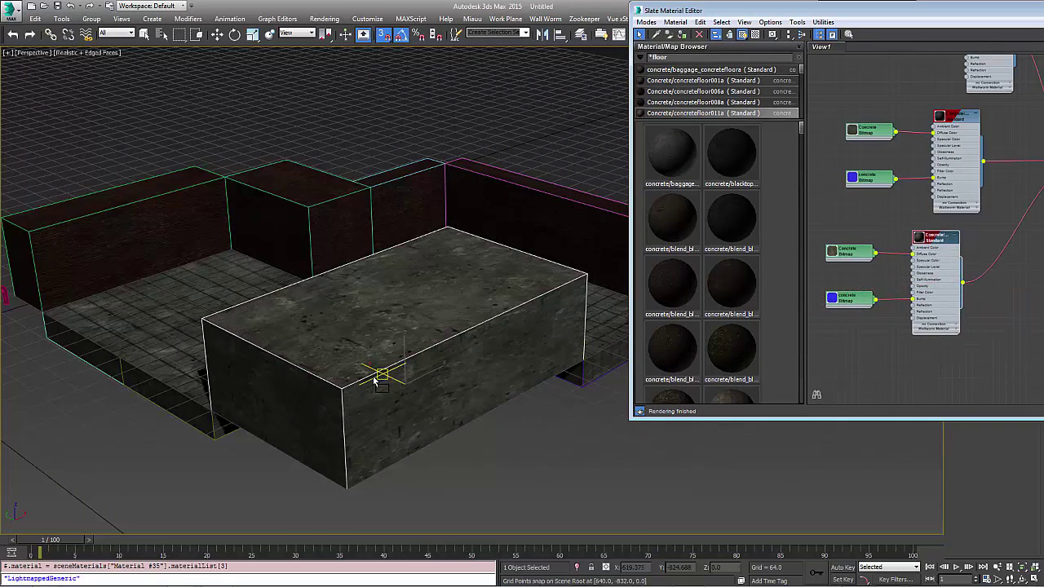
Reapply Material #35 to Box011 and orbit to check the brick top and concrete sides
middle_click_drag(1003, 245, 840, 248)
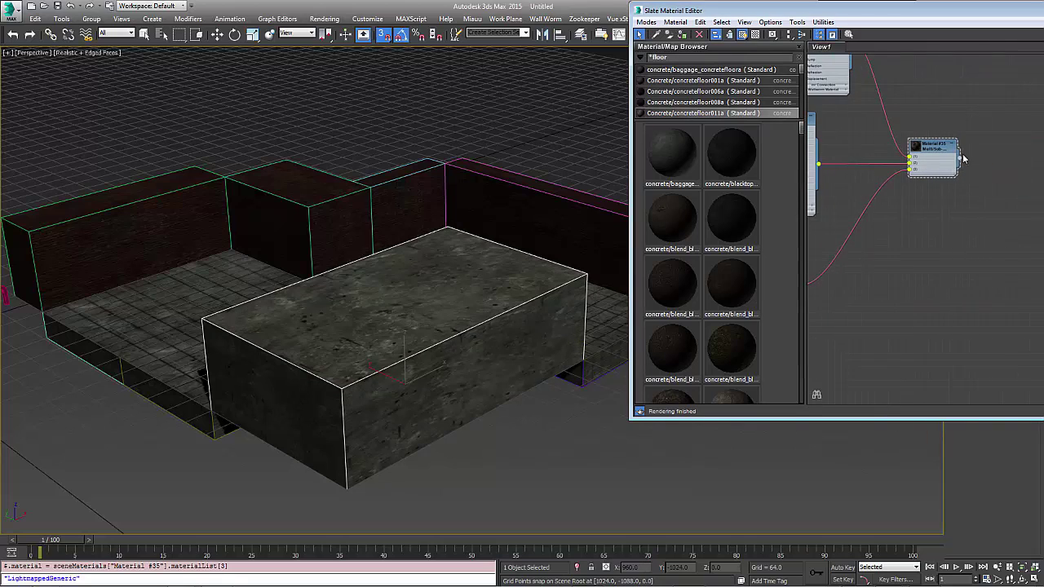
left_click_drag(958, 157, 406, 364)
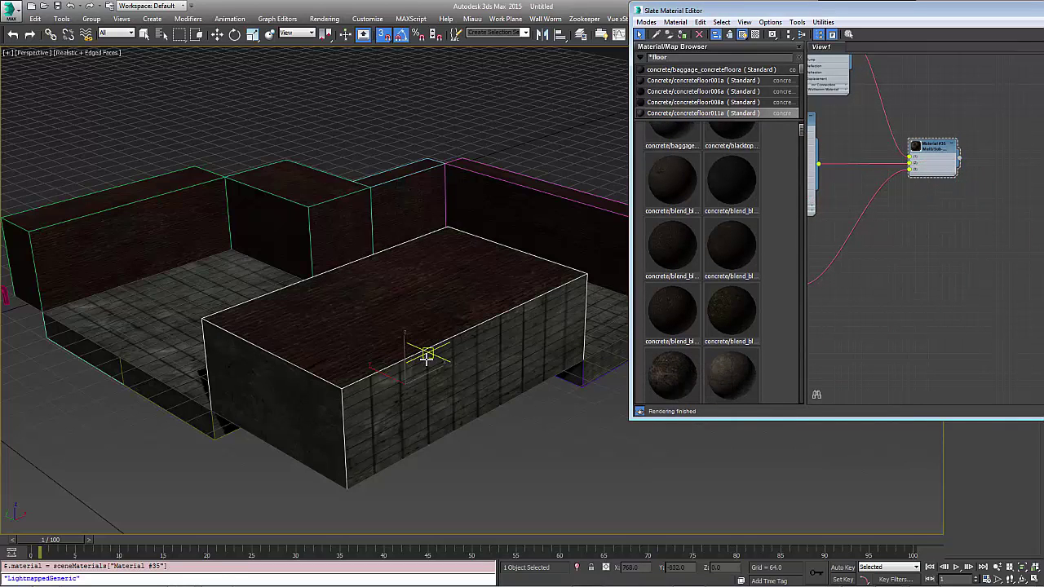
mouse_move(426, 356)
middle_mouse_down("alt")
mouse_move(417, 361)
mouse_move(606, 349)
mouse_move(405, 354)
mouse_move(410, 368)
mouse_move(457, 328)
middle_mouse_up("alt")
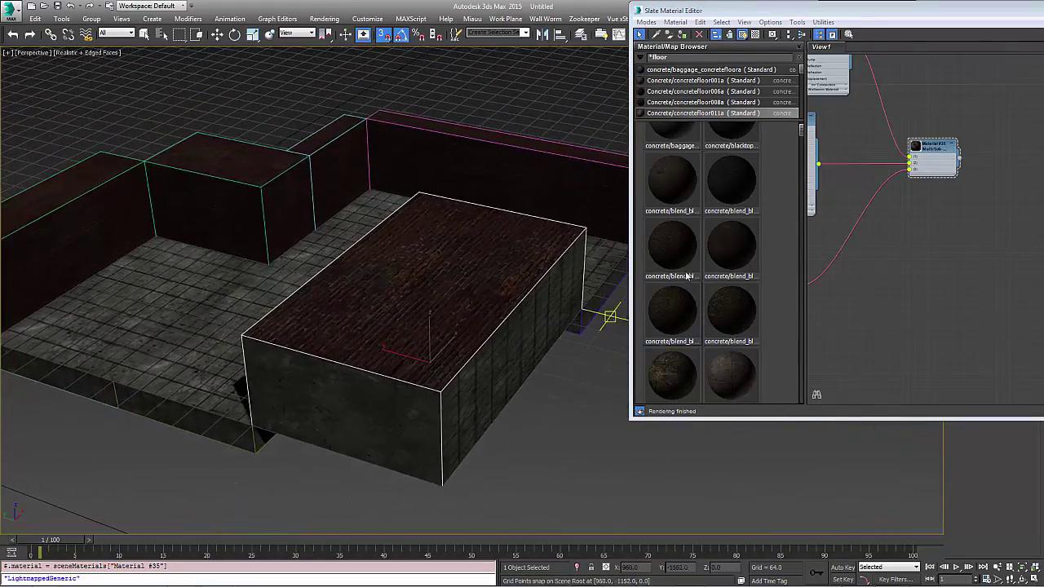
middle_click_drag(887, 146, 963, 200)
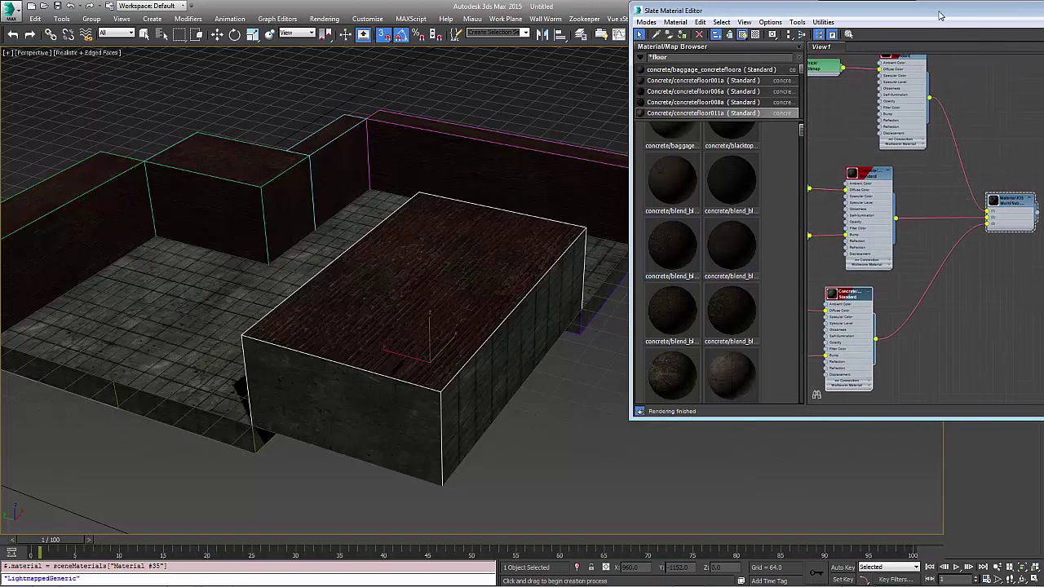
Enter Brick, concreteTile and ConcreteFloor in the Name fields for sub-material IDs 1–3
left_click_drag(939, 15, 534, 50)
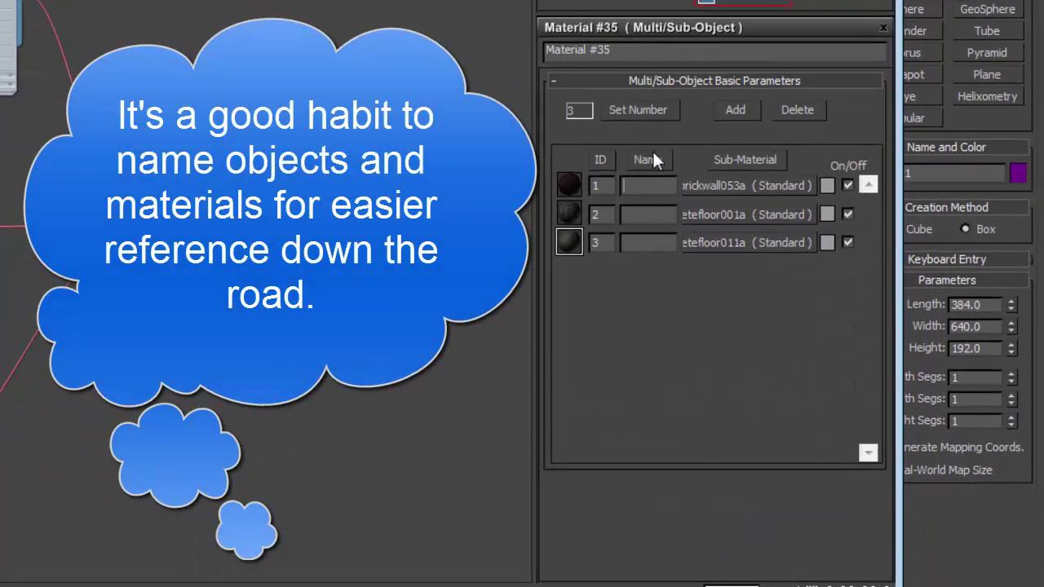
type("Brick")
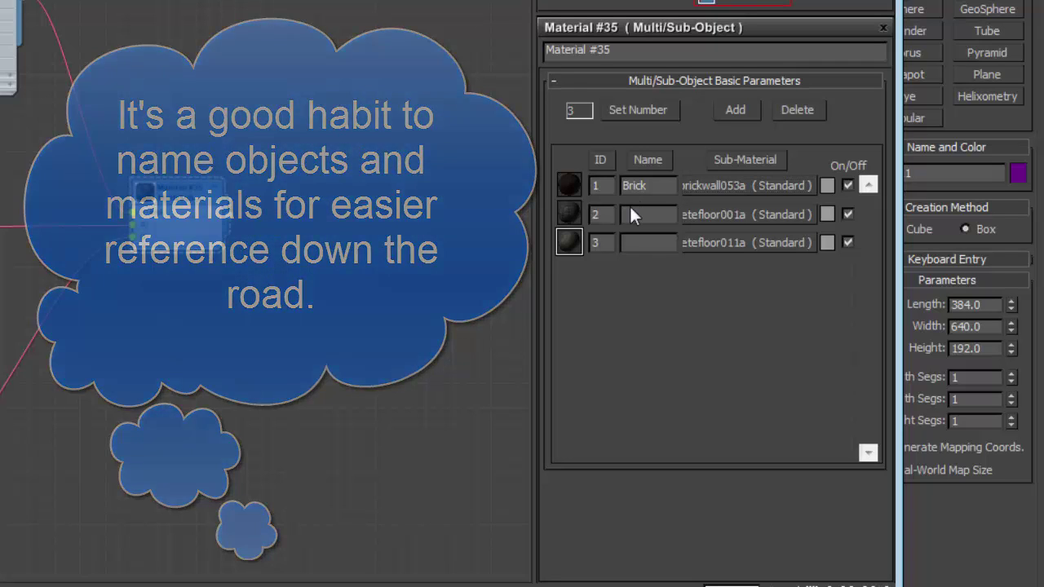
type("concrete")
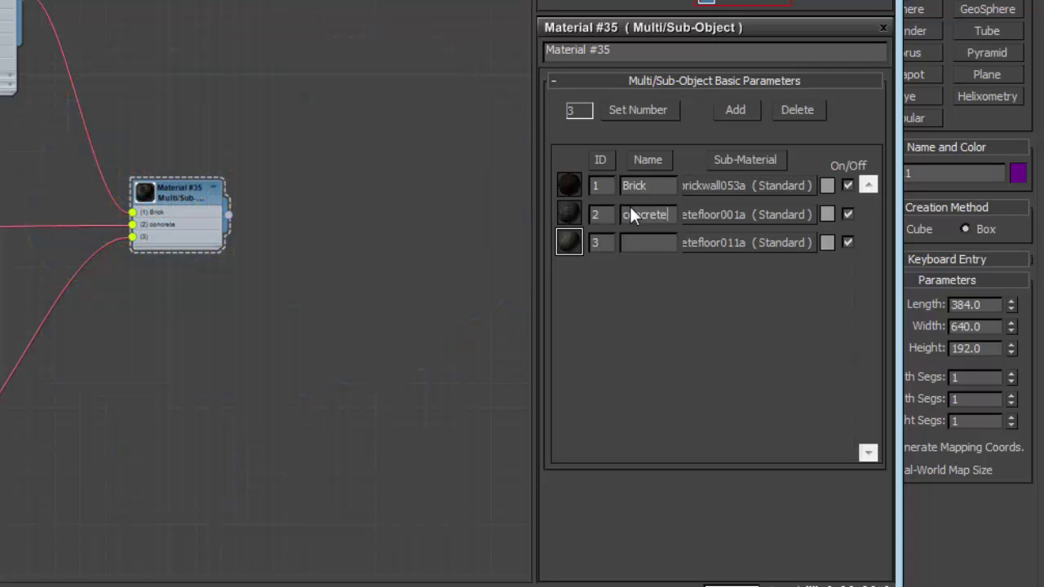
type("Tile")
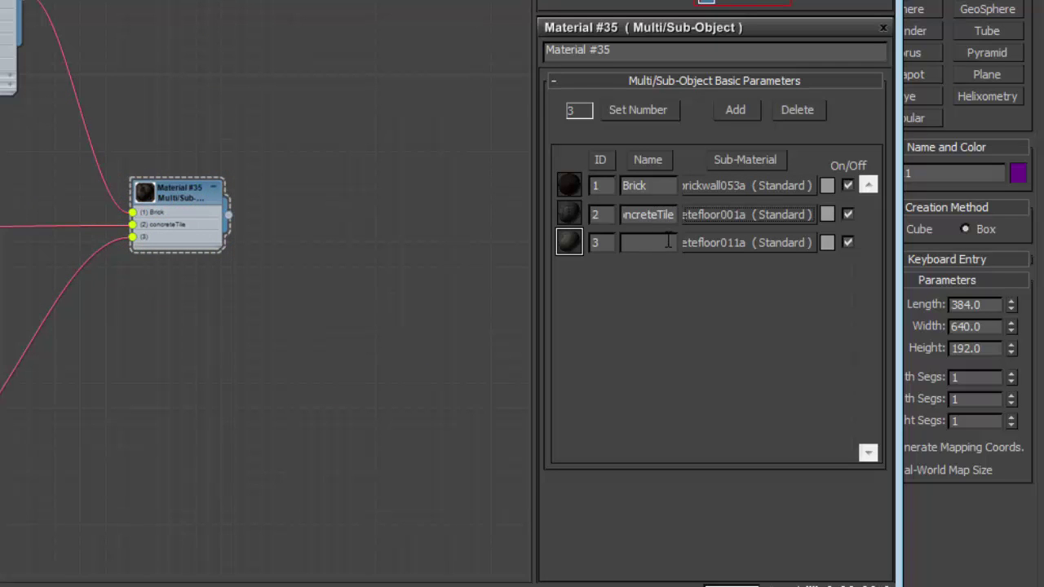
left_click(654, 243)
type("Concrete")
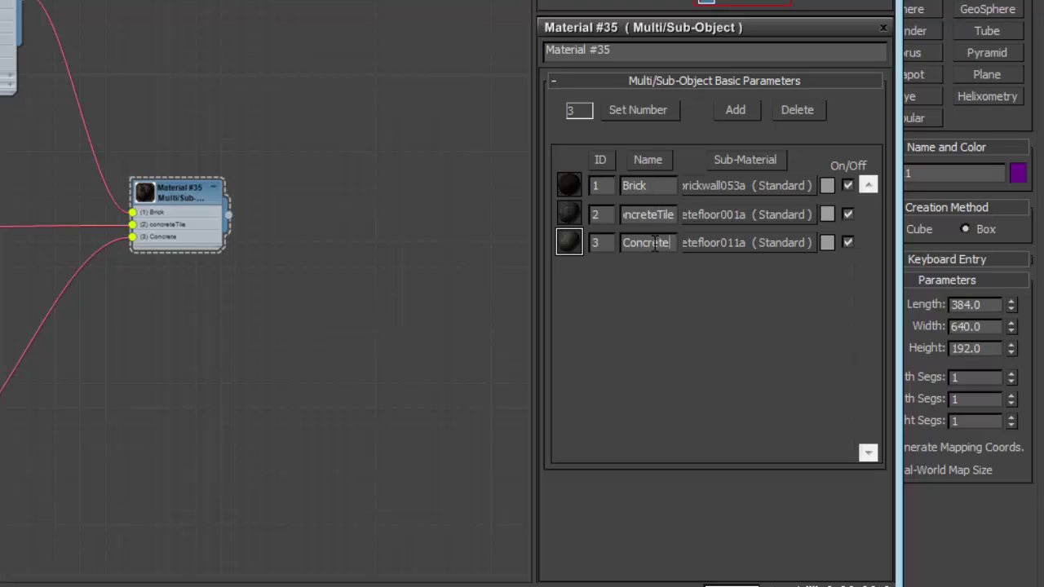
type("Floor")
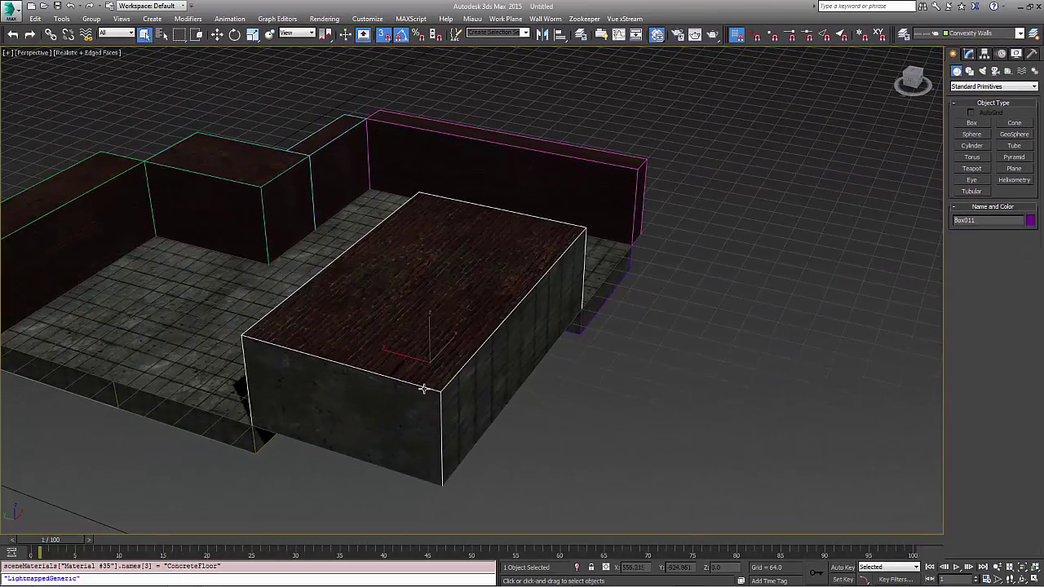
Convert Box011 to an Editable Poly and select its right side face in Polygon mode
right_click(424, 387)
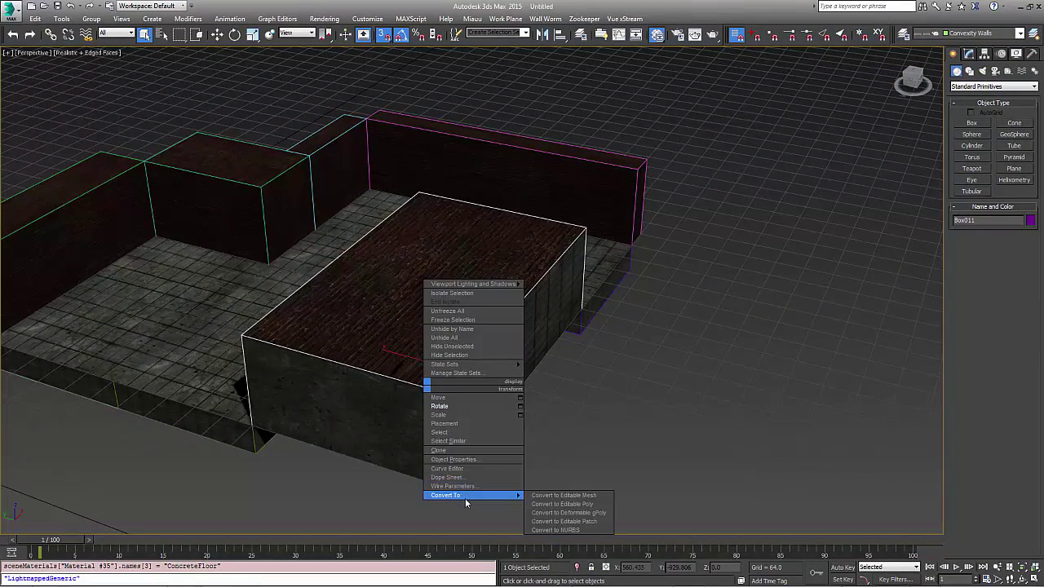
left_click(540, 504)
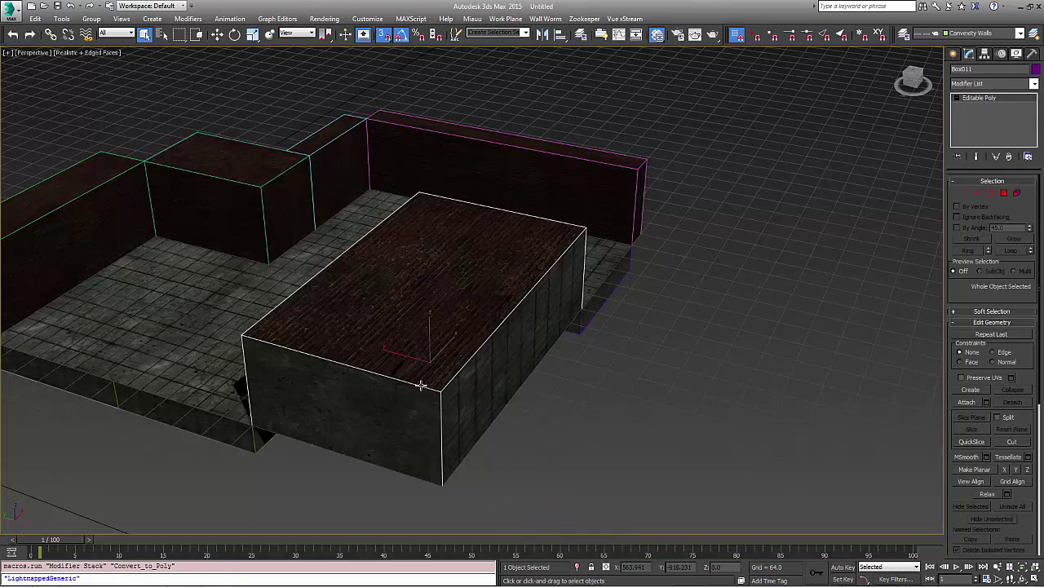
left_click(1004, 193)
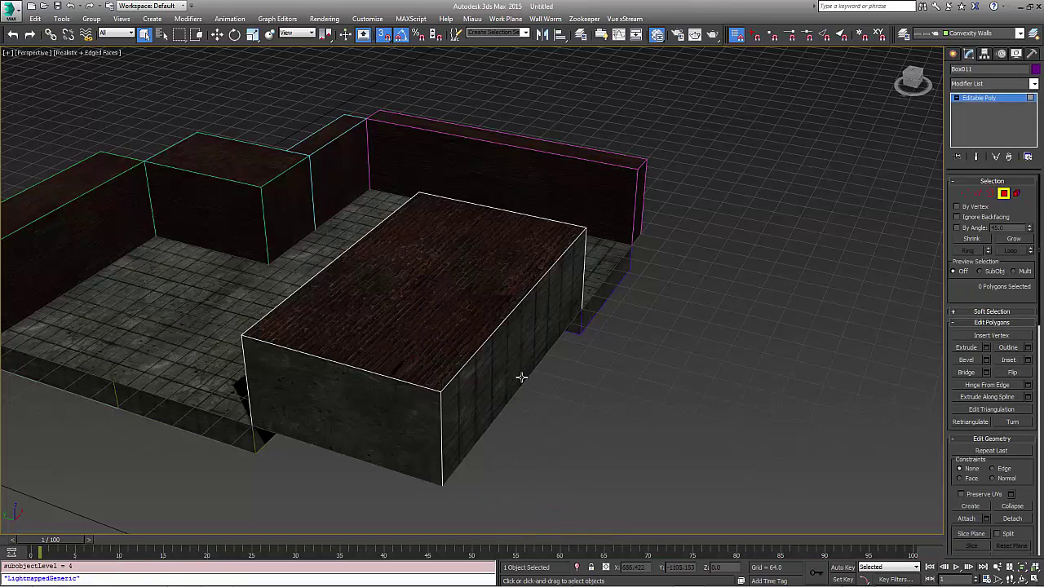
left_click(481, 377)
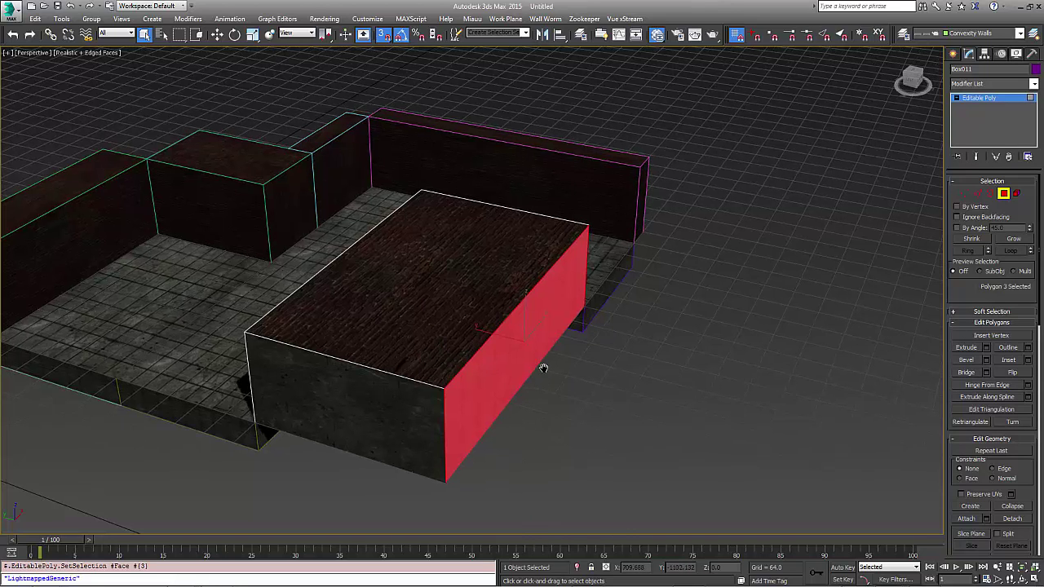
Add the box's other three side faces to the selection and turn off selected-face shading
scroll(542, 365, "up", 2)
mouse_move(540, 365)
middle_mouse_down("alt")
mouse_move(400, 331)
mouse_move(600, 356)
mouse_move(414, 307)
middle_mouse_up("alt")
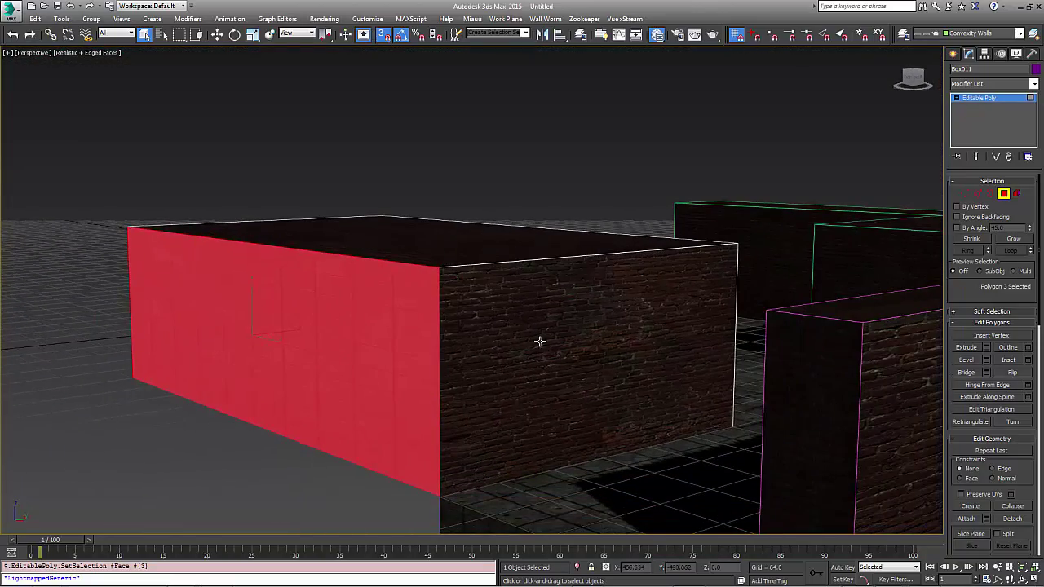
mouse_move(485, 346)
middle_mouse_down("alt")
mouse_move(466, 336)
mouse_move(519, 332)
middle_mouse_up("alt")
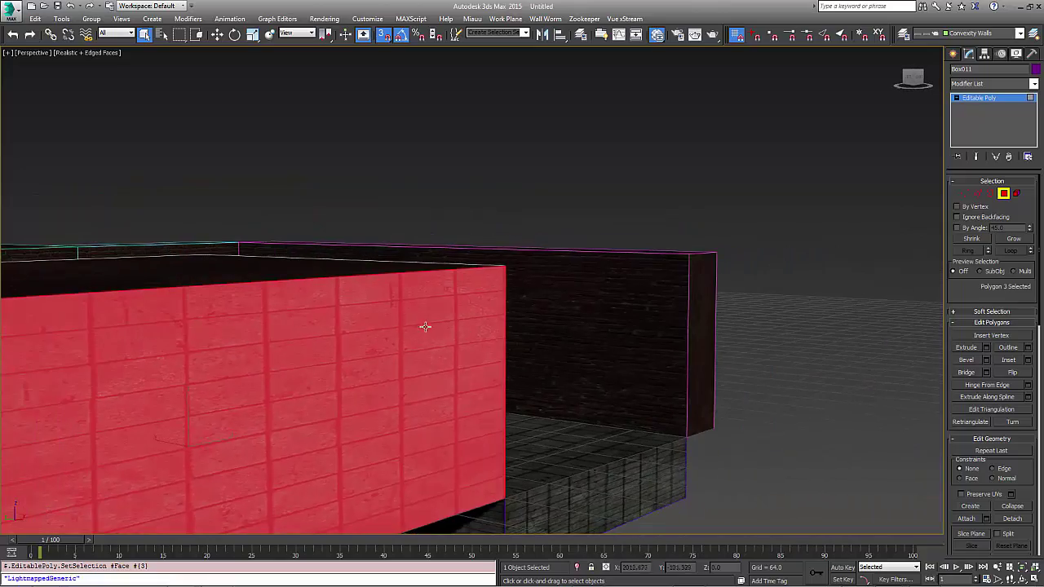
scroll(432, 337, "down", 5)
middle_click_drag(373, 361, 589, 382, "alt")
left_click(679, 402, "ctrl")
mouse_move(676, 400)
middle_mouse_down("alt")
mouse_move(657, 396)
mouse_move(711, 363)
middle_mouse_up("alt")
left_click(710, 332, "ctrl")
mouse_move(654, 341)
middle_mouse_down("alt")
mouse_move(576, 277)
mouse_move(525, 370)
middle_mouse_up("alt")
left_click(575, 253, "ctrl")
scroll(523, 369, "up", 2)
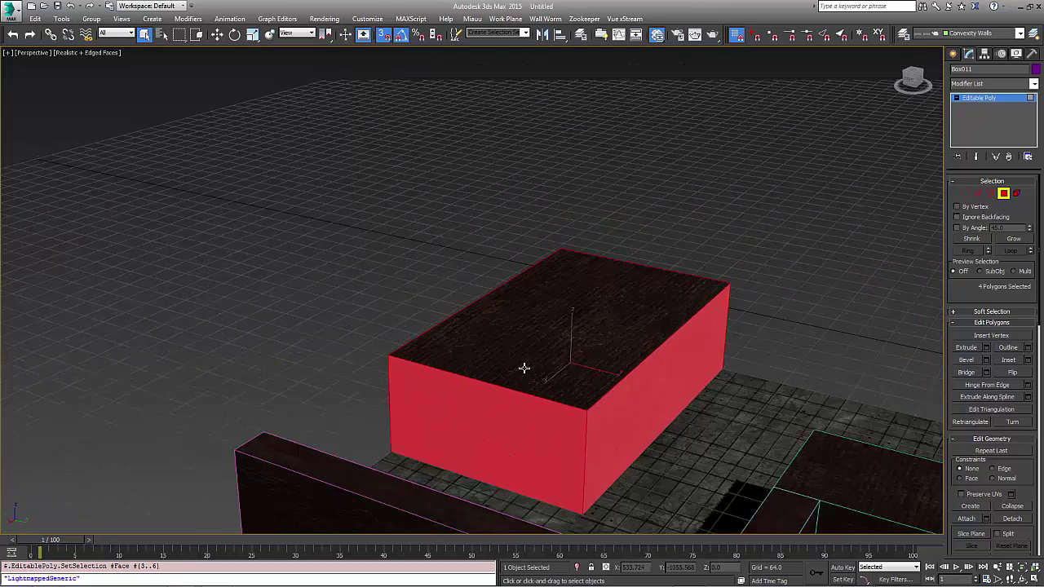
key("F2")
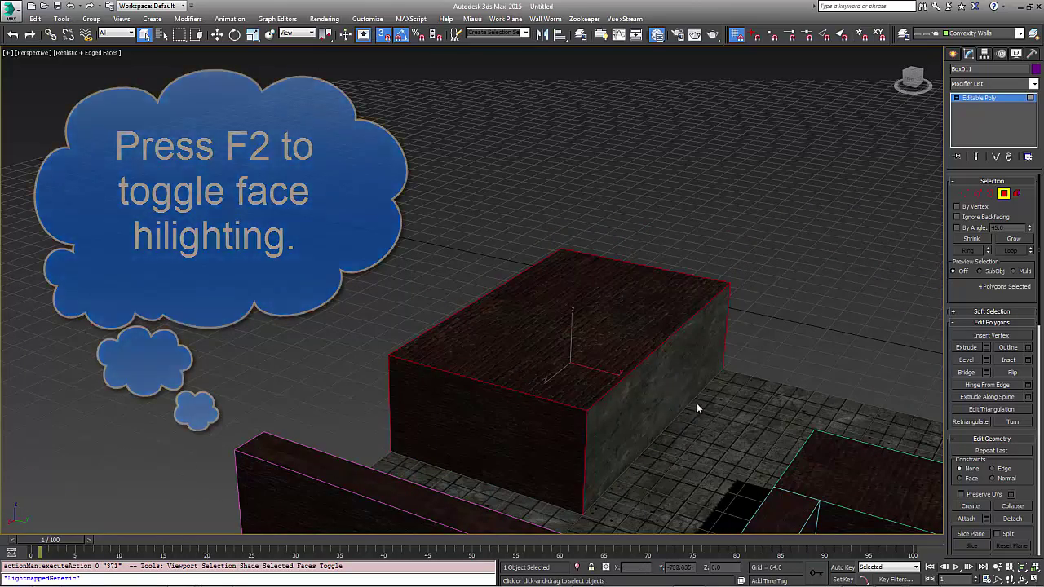
mouse_move(699, 408)
middle_mouse_down()
mouse_move(655, 410)
mouse_move(410, 362)
mouse_move(505, 346)
middle_mouse_up()
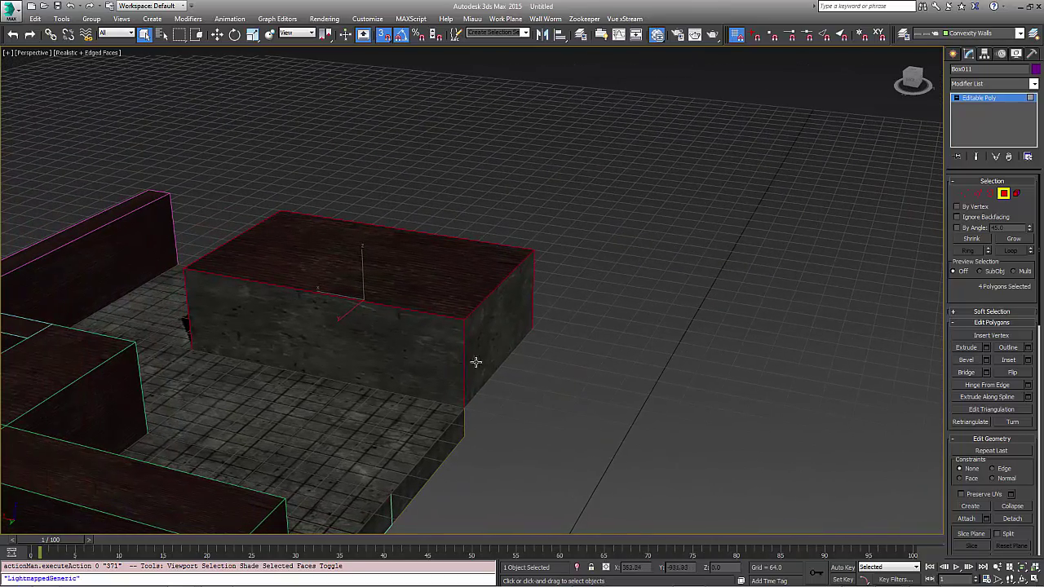
Select the box's top face and set its material ID to 3 (ConcreteFloor)
scroll(1030, 494, "down", 5)
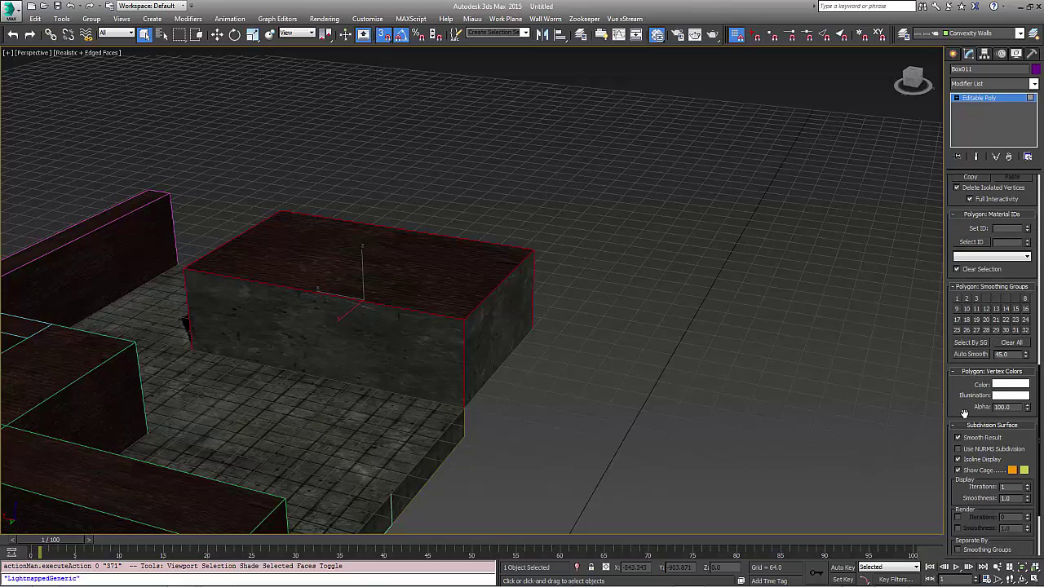
scroll(983, 326, "up", 2)
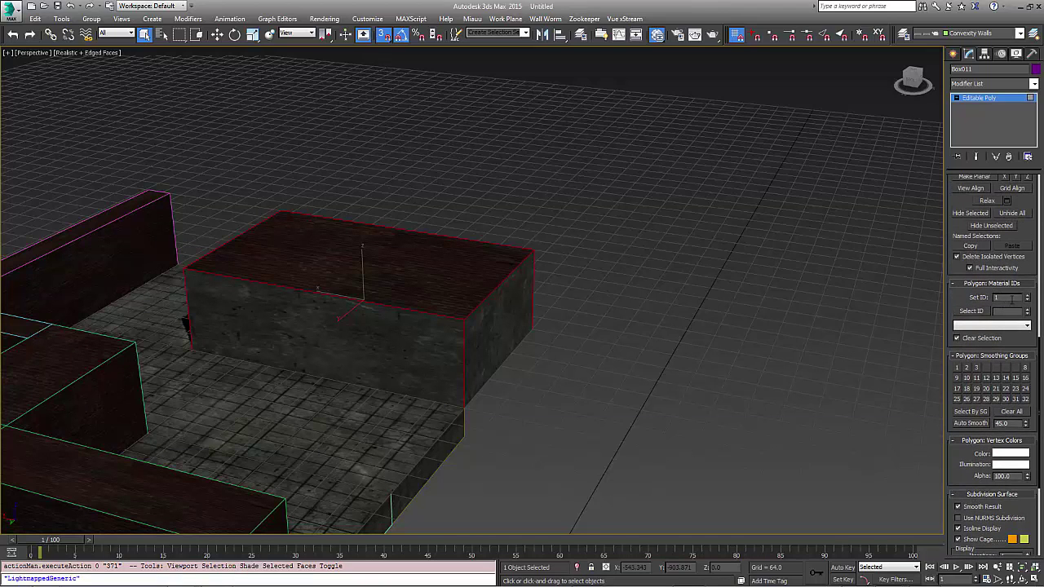
left_click(419, 285)
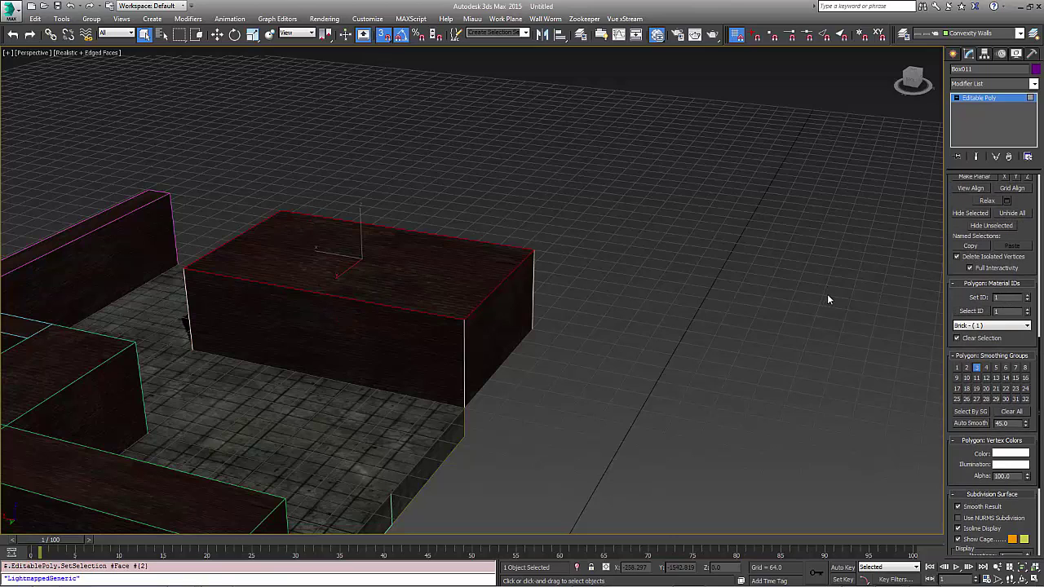
left_click(1027, 295)
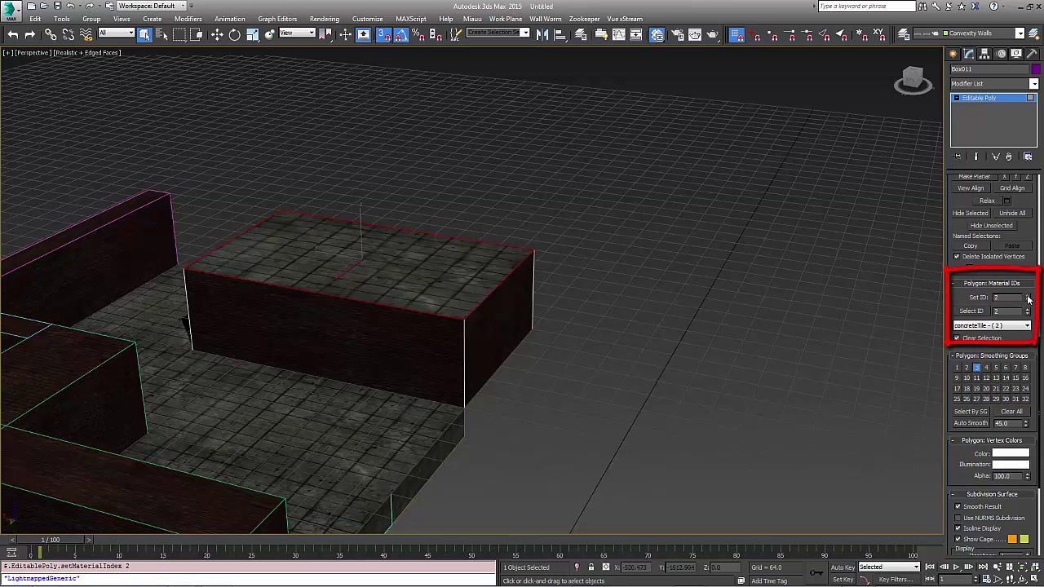
left_click(1027, 295)
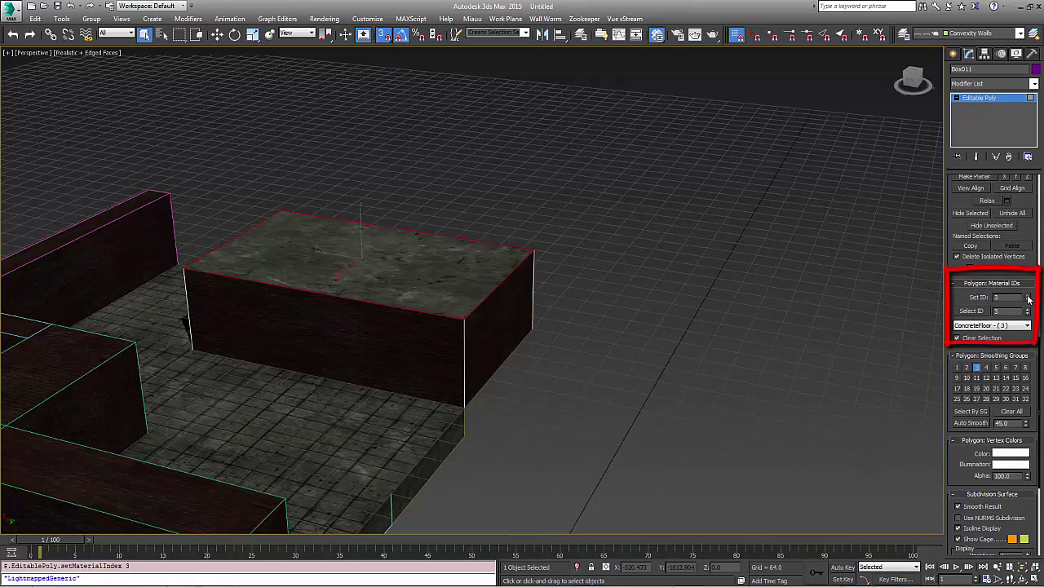
Inspect the box's underside and surrounding walls from several angles, then deselect everything
mouse_move(465, 330)
middle_mouse_down("alt")
mouse_move(426, 247)
mouse_move(466, 400)
middle_mouse_up("alt")
left_click(487, 374)
mouse_move(382, 332)
middle_mouse_down("alt")
mouse_move(358, 412)
mouse_move(347, 354)
mouse_move(603, 394)
mouse_move(602, 381)
middle_mouse_up("alt")
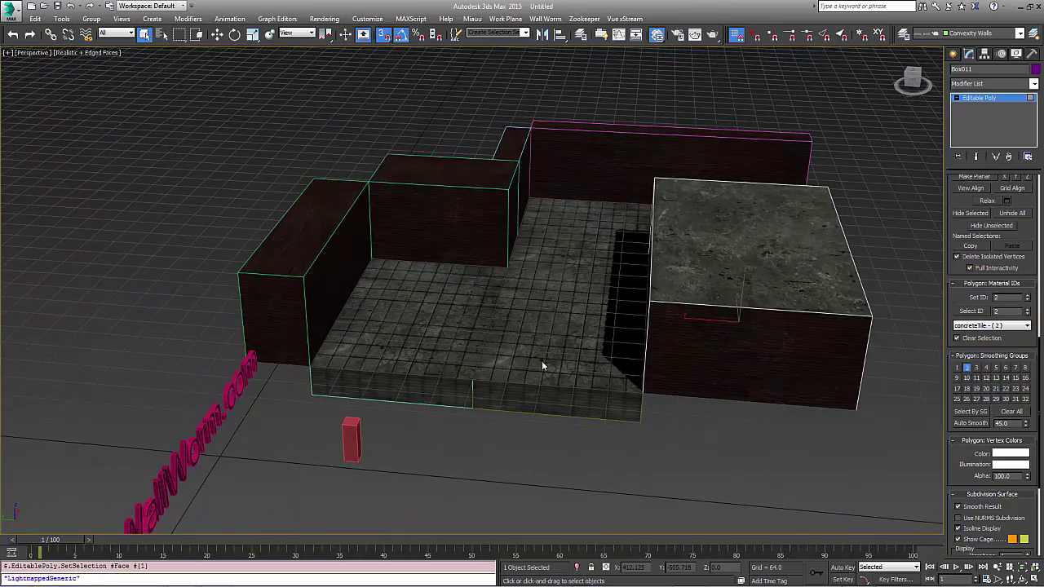
middle_click_drag(542, 363, 571, 376)
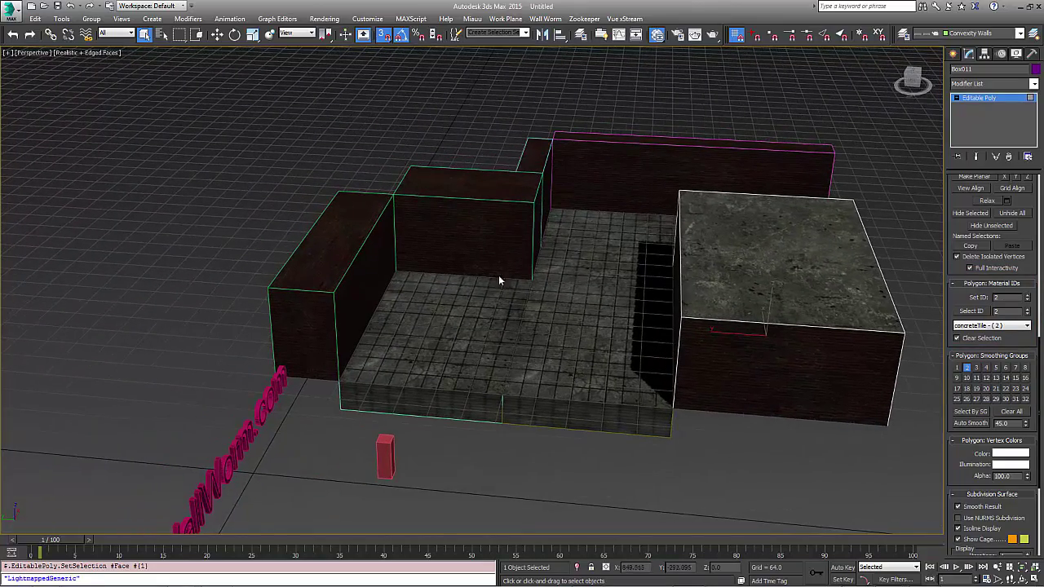
mouse_move(506, 281)
middle_mouse_down("alt")
mouse_move(541, 280)
mouse_move(629, 226)
middle_mouse_up("alt")
mouse_move(619, 330)
middle_mouse_down("alt")
mouse_move(652, 283)
mouse_move(618, 294)
middle_mouse_up("alt")
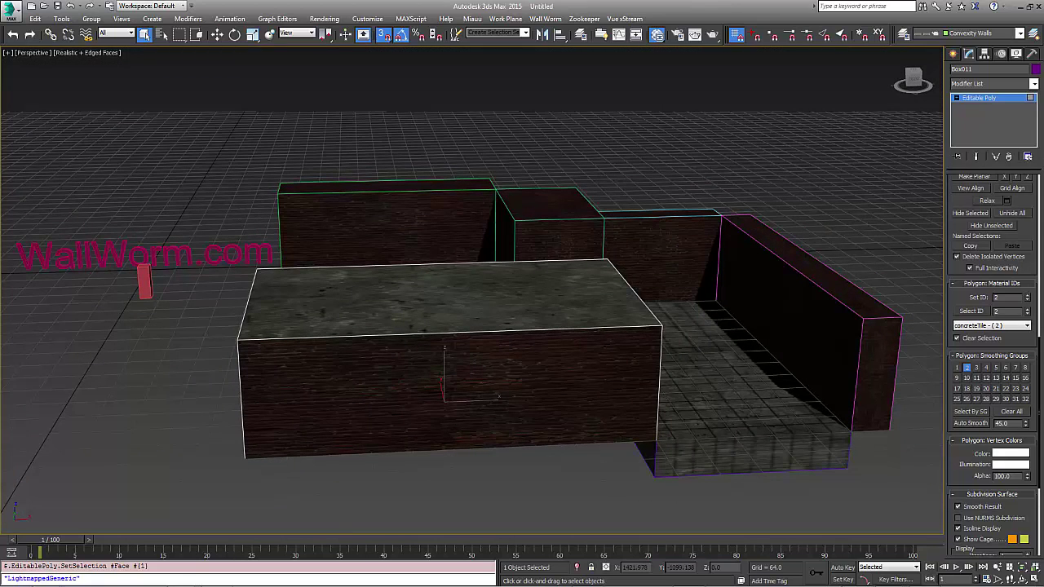
key("w")
middle_click_drag(445, 383, 709, 131, "alt")
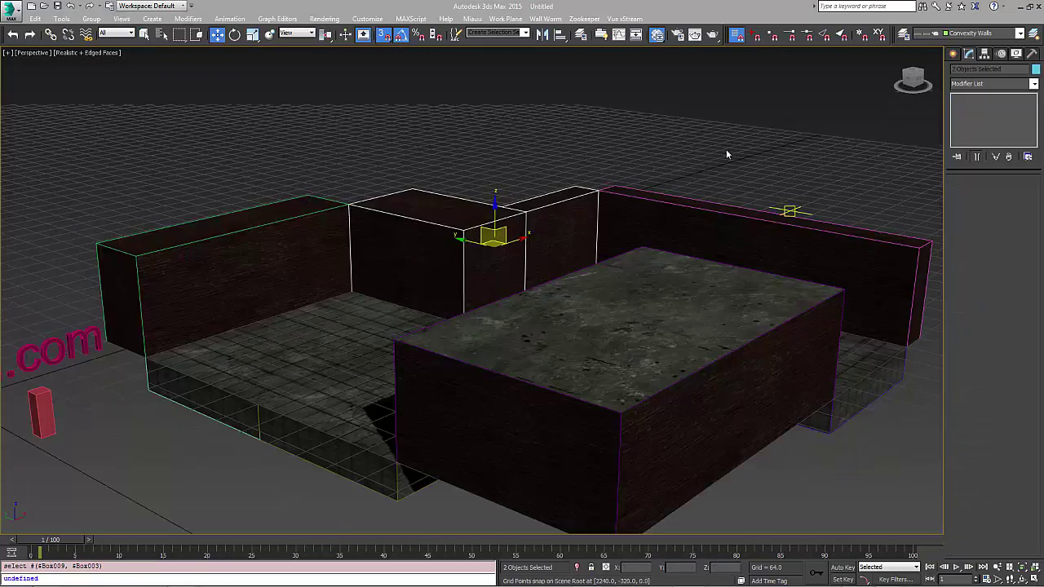
left_click(709, 128)
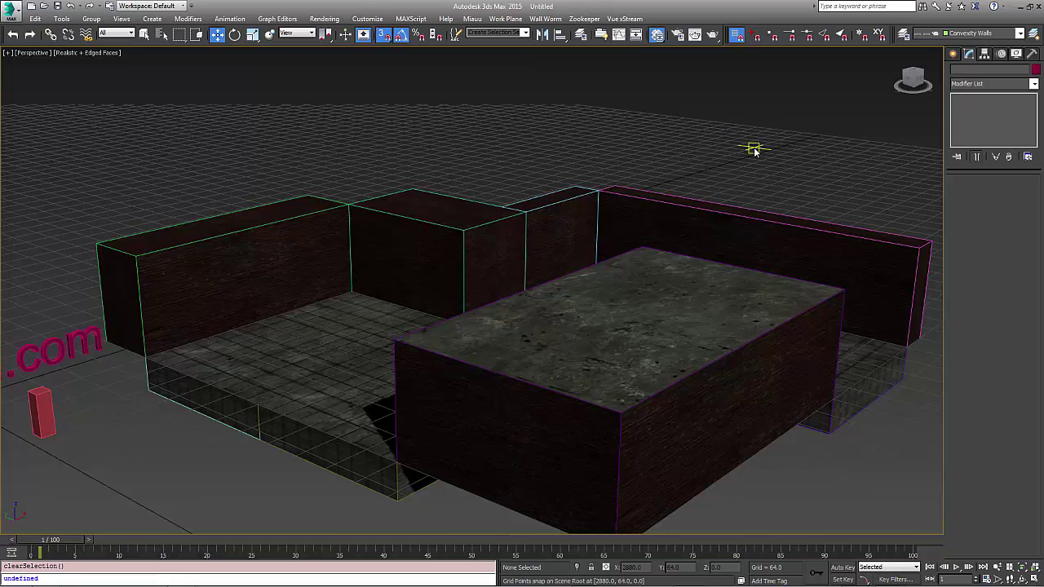
Launch Wall Worm's Worm Face tool and move its window aside
left_click(545, 19)
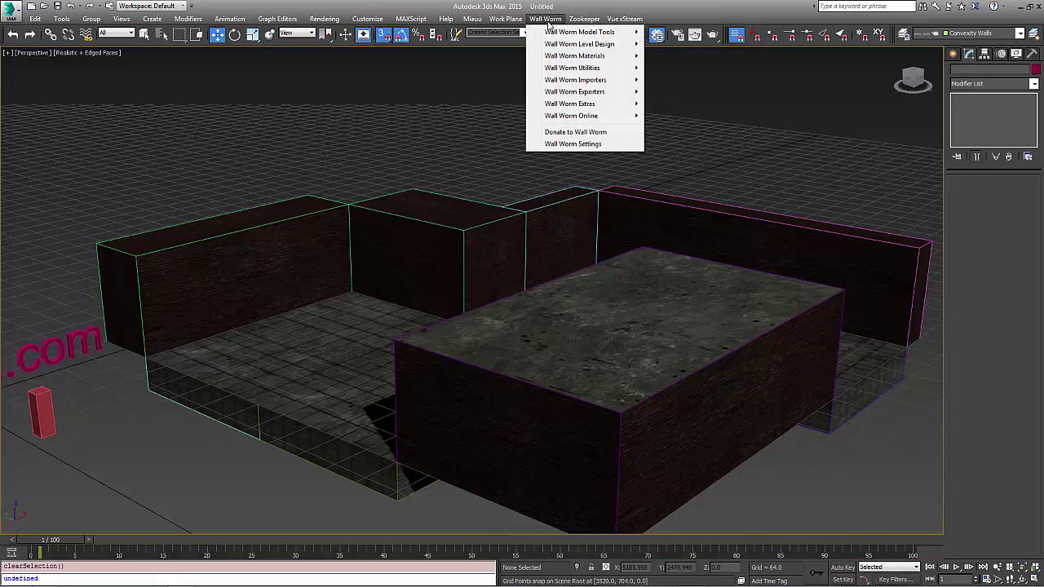
mouse_move(579, 44)
left_click(676, 196)
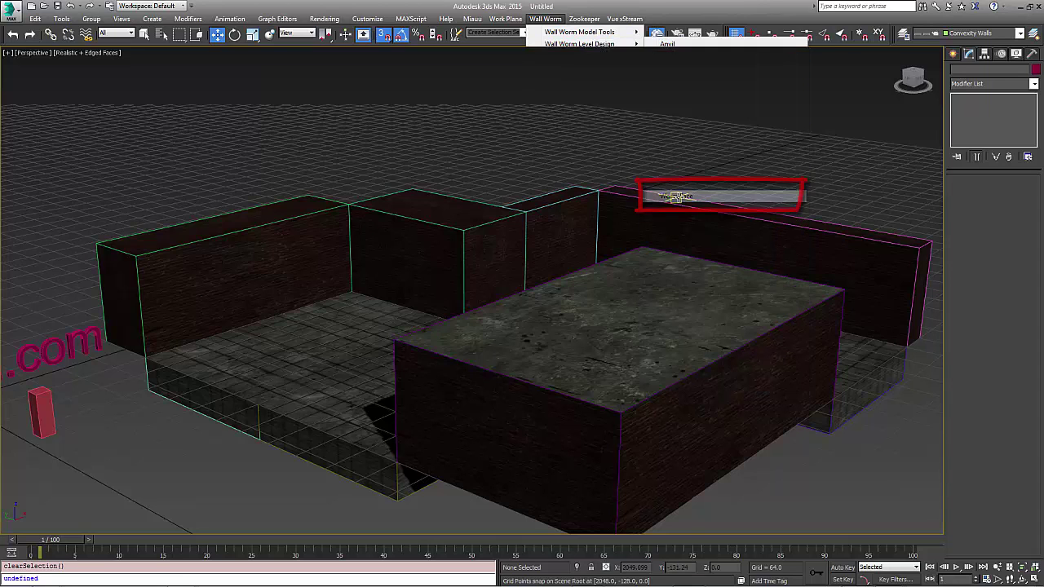
left_click_drag(566, 249, 255, 412)
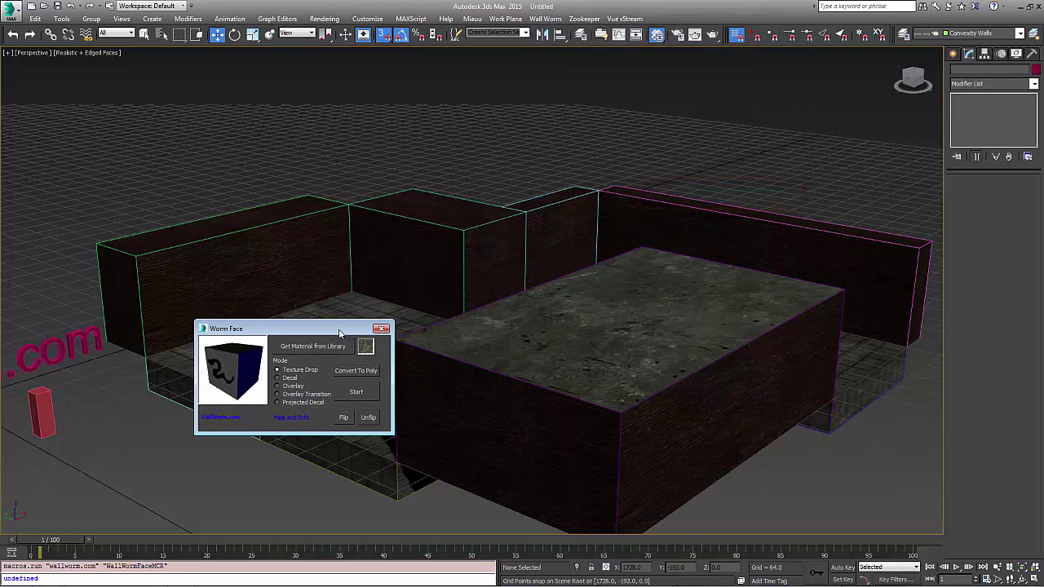
Give the tops of the left, middle and right back walls grey concrete
left_click(273, 451)
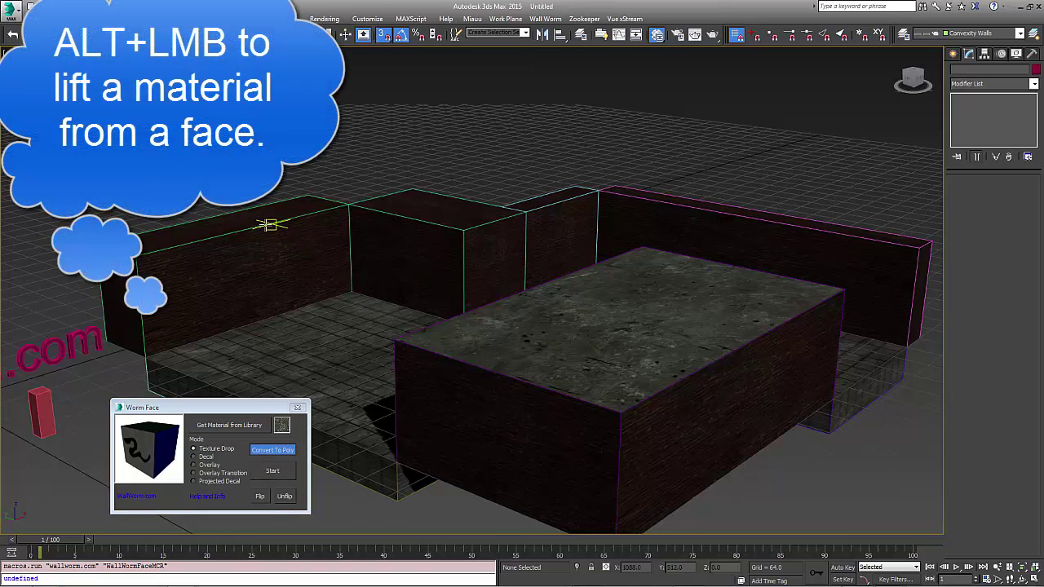
left_click(408, 205)
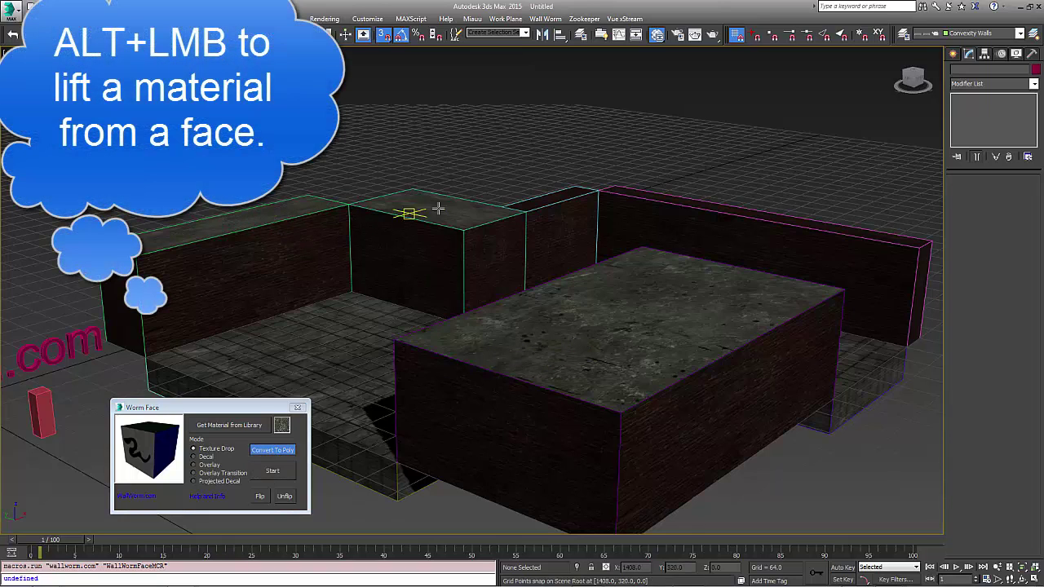
left_click(542, 202)
left_click(656, 195)
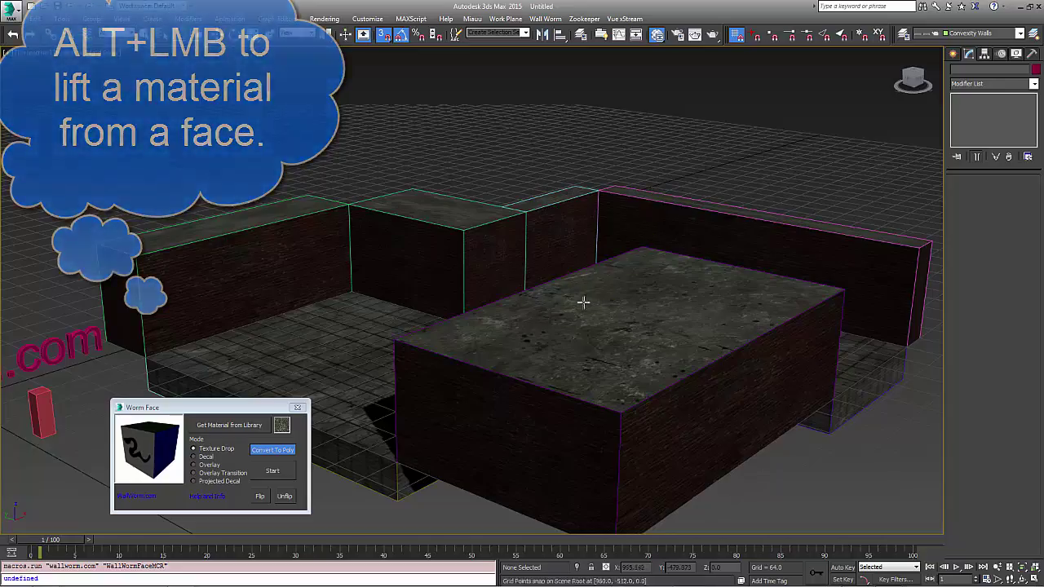
Drop the floor tile texture onto three wall undersides from below, then inspect the tiled floor
mouse_move(609, 291)
middle_mouse_down("alt")
mouse_move(543, 320)
mouse_move(639, 274)
mouse_move(680, 233)
mouse_move(694, 266)
mouse_move(658, 308)
mouse_move(531, 268)
middle_mouse_up("alt")
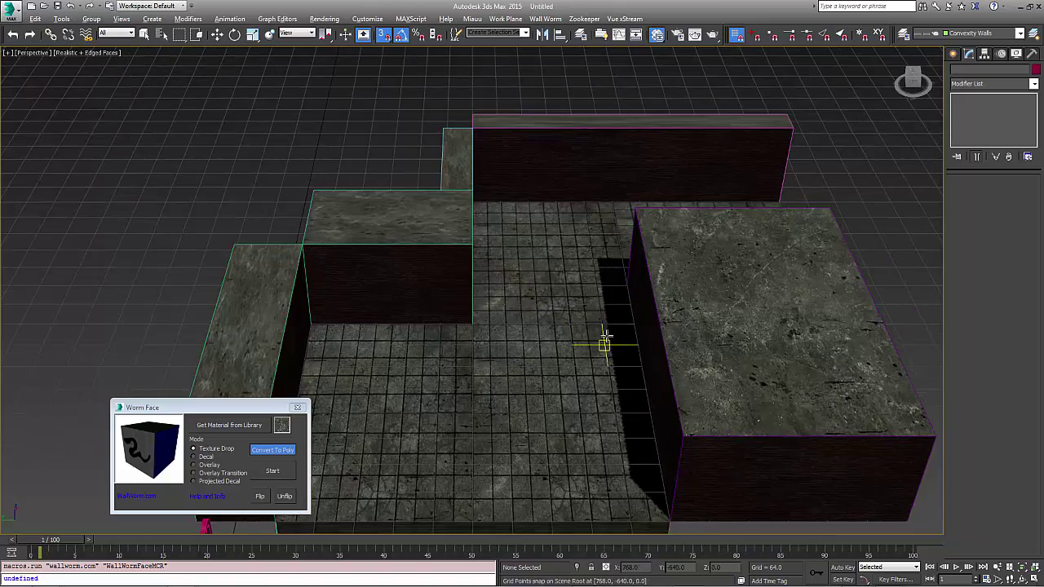
mouse_move(603, 342)
middle_mouse_down("alt")
mouse_move(634, 252)
mouse_move(659, 231)
mouse_move(544, 237)
mouse_move(536, 186)
middle_mouse_up("alt")
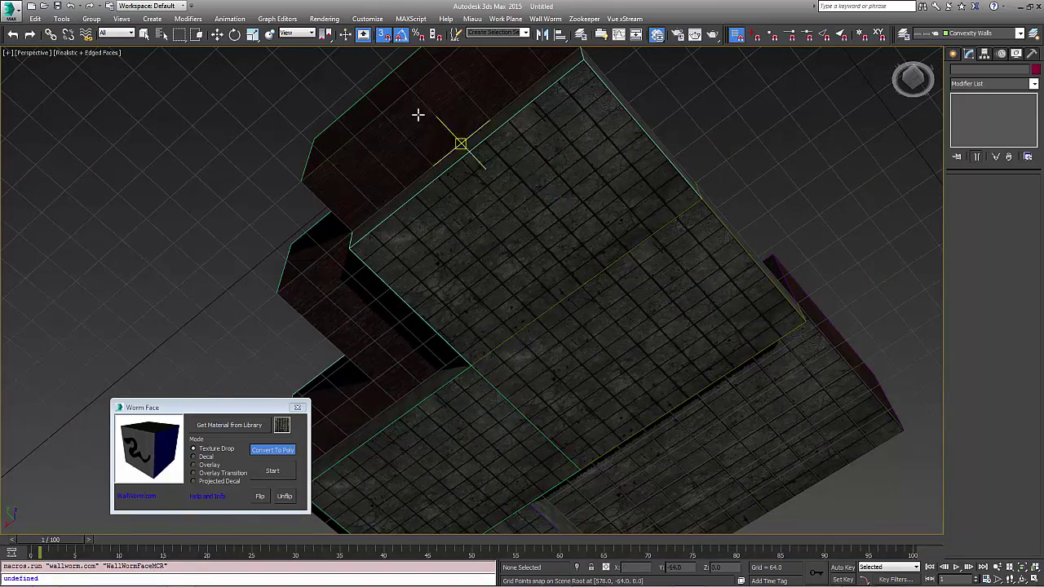
left_click(405, 142)
left_click(343, 297)
left_click(366, 415)
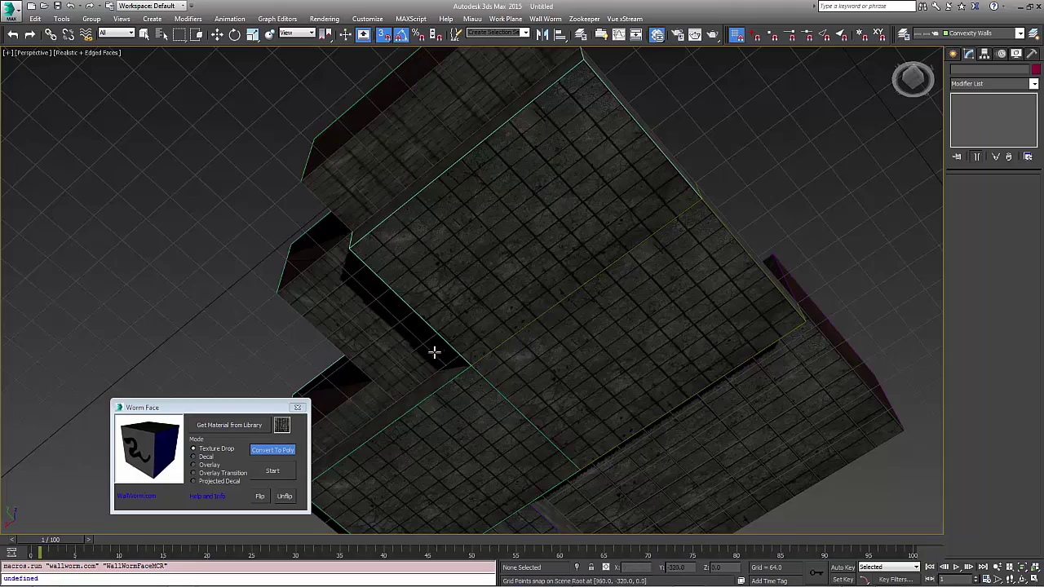
mouse_move(426, 345)
middle_mouse_down("alt")
mouse_move(552, 350)
mouse_move(399, 231)
mouse_move(522, 288)
middle_mouse_up("alt")
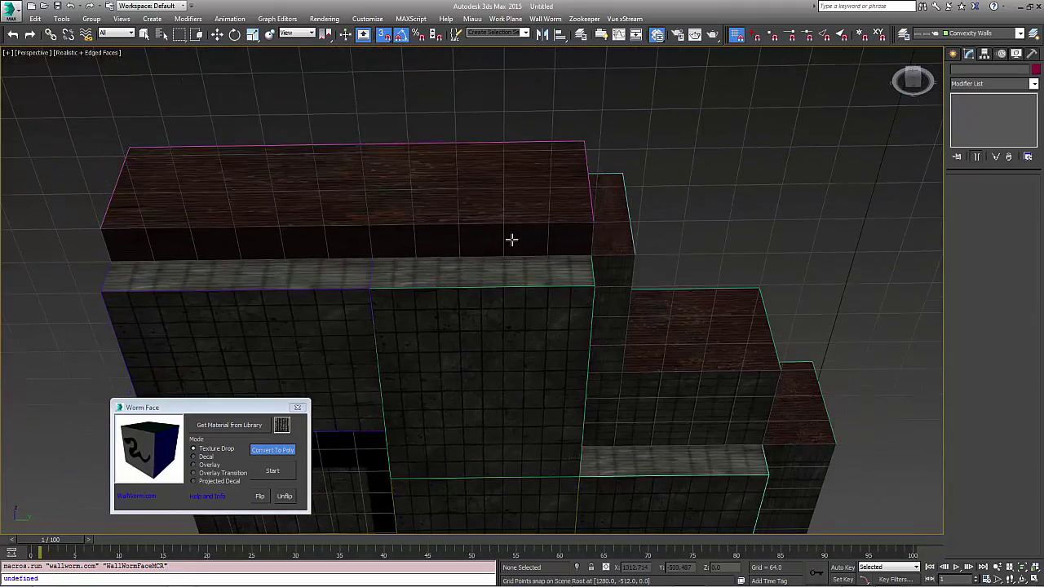
mouse_move(510, 237)
middle_mouse_down("alt")
mouse_move(500, 214)
mouse_move(575, 207)
mouse_move(345, 198)
mouse_move(391, 291)
mouse_move(442, 304)
mouse_move(741, 270)
mouse_move(611, 217)
mouse_move(612, 254)
mouse_move(601, 240)
mouse_move(559, 247)
middle_mouse_up("alt")
scroll(612, 253, "down", 3)
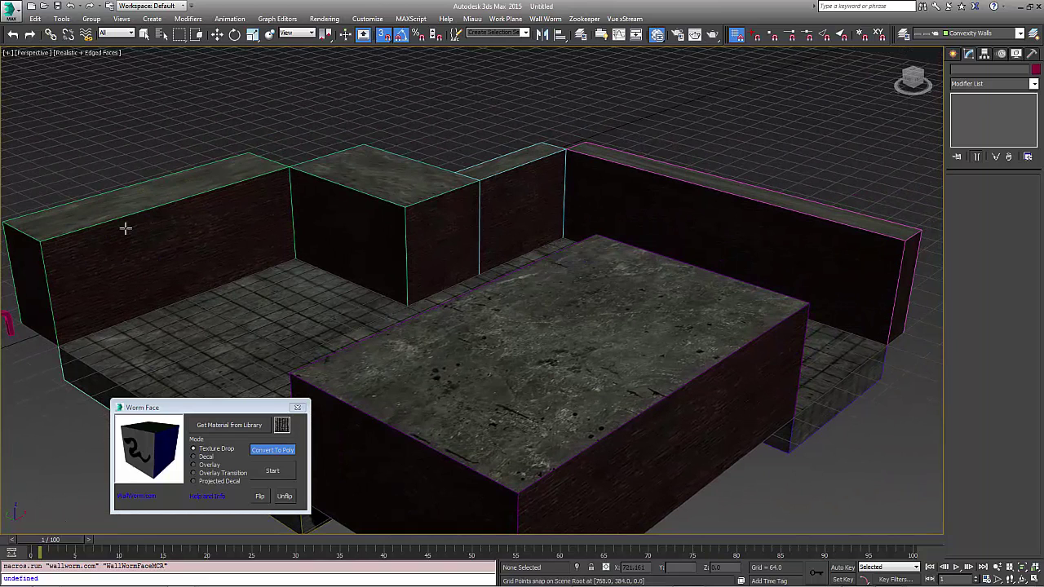